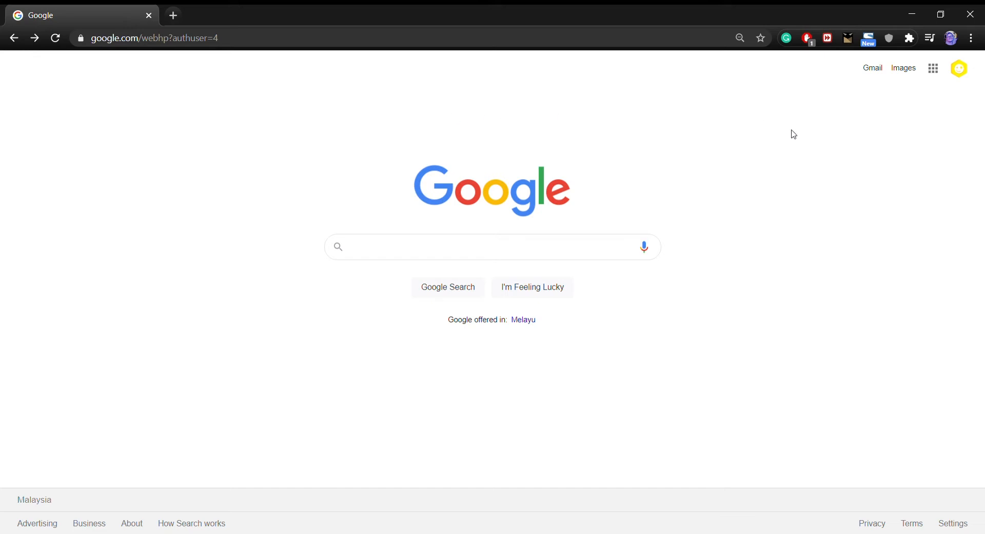
- Launch Calendar from the Google apps panel, landing on the March 2021 month view
click(935, 70)
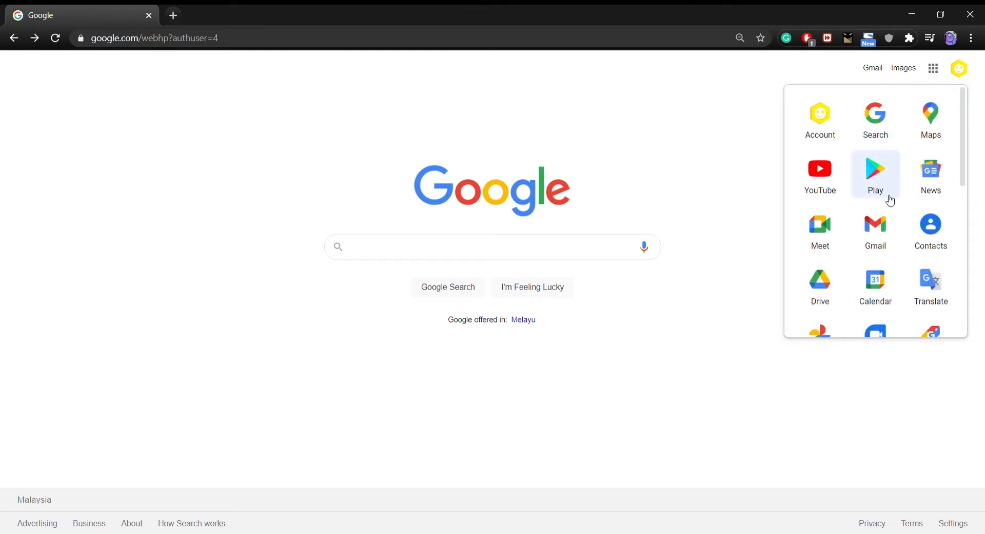
scroll(889, 200, down, 1)
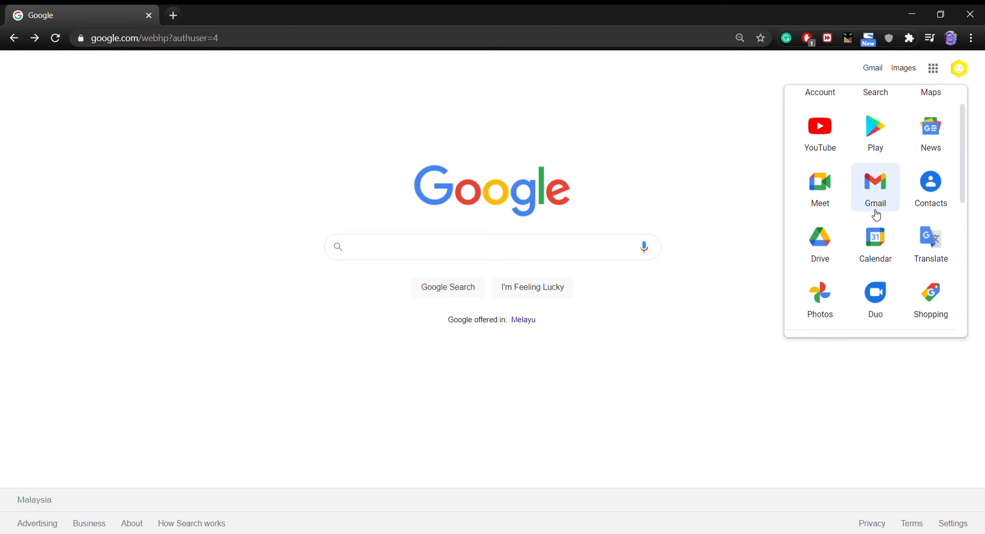
click(885, 251)
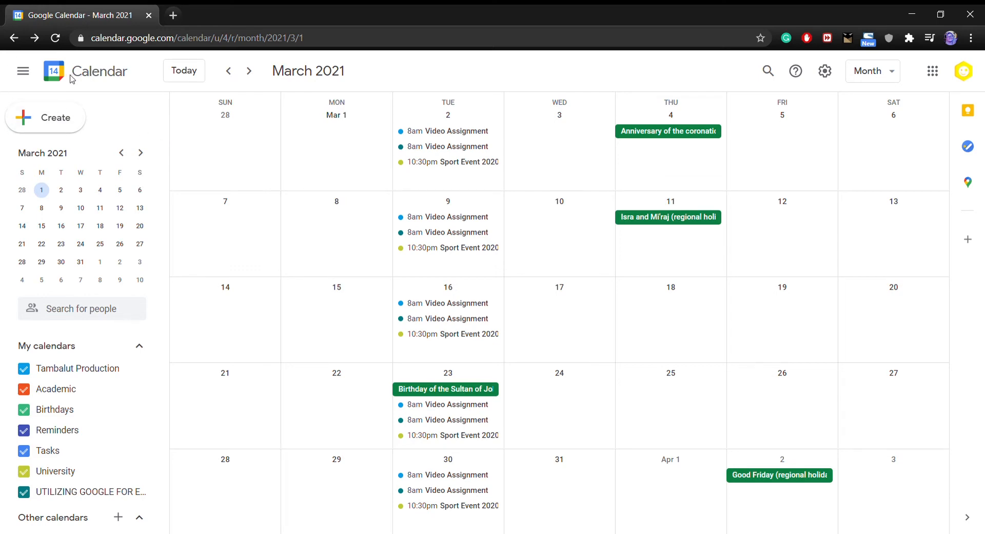
- Collapse and re-expand the side panel, then start a new event for January 14, 3:00–4:00am
click(23, 75)
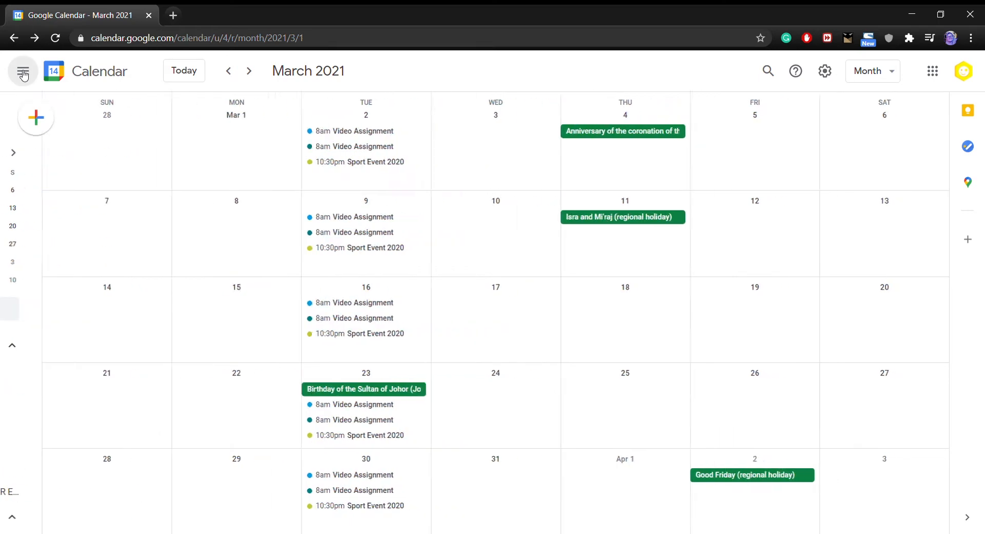
click(24, 75)
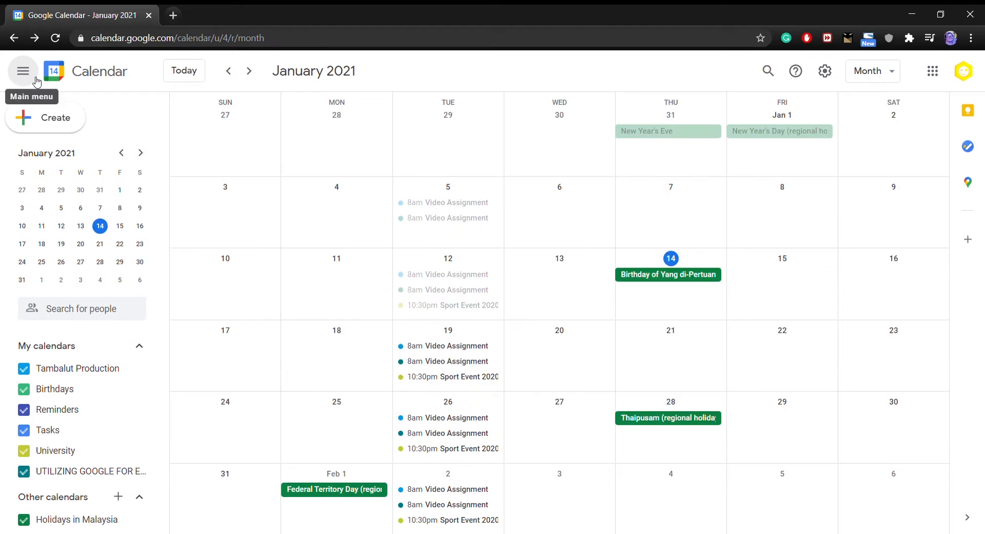
click(53, 114)
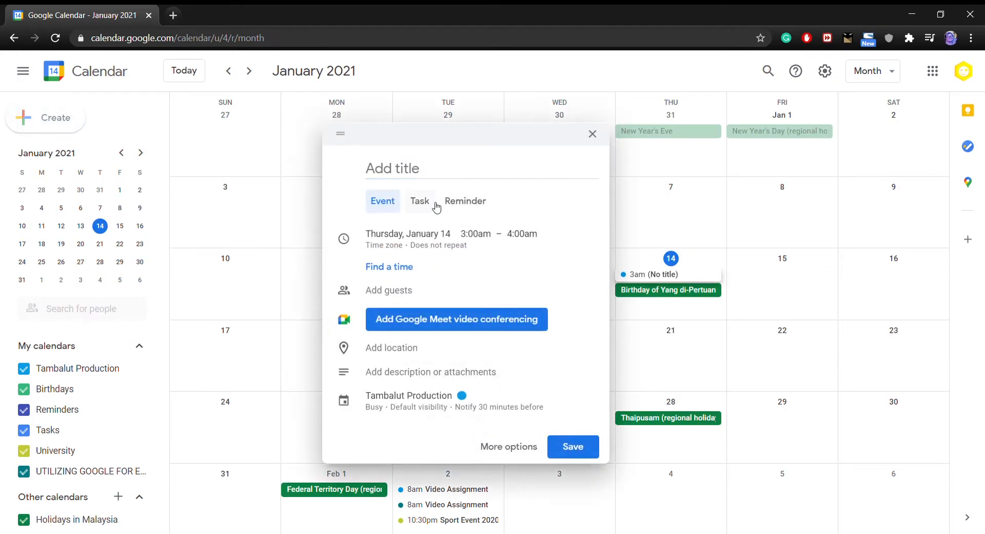
- Try the Task and Reminder types, then title the event 'Computer Science'
click(420, 201)
click(464, 205)
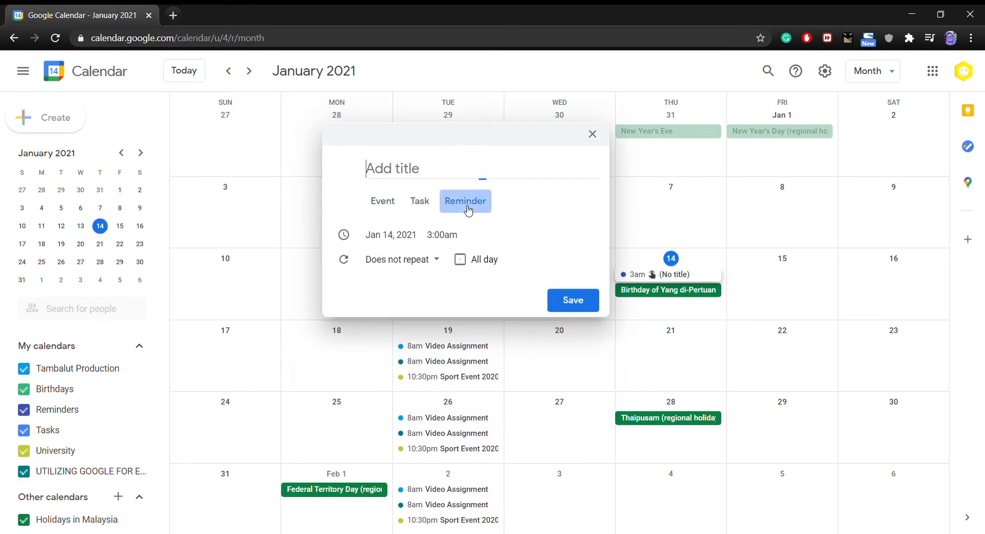
click(374, 203)
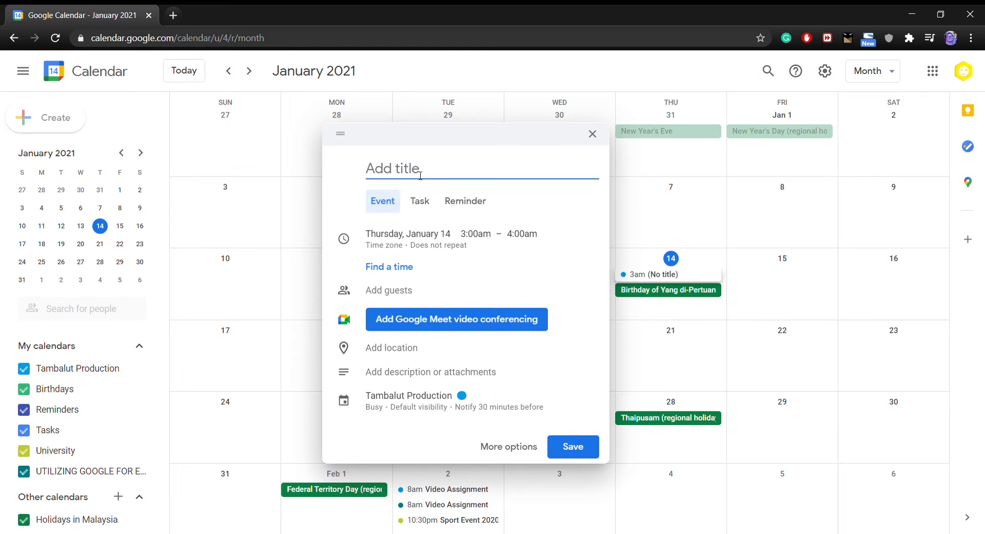
text(Computer)
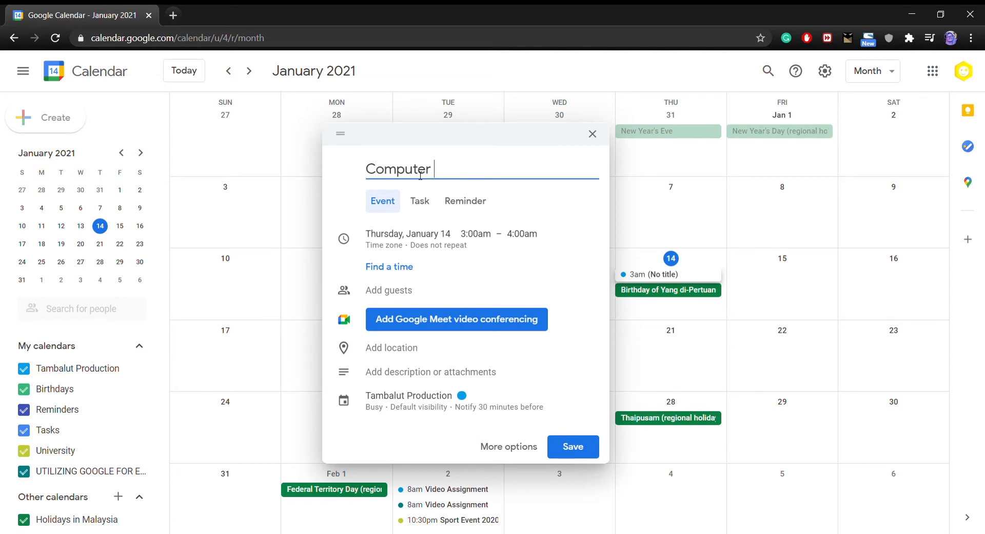
text( Science)
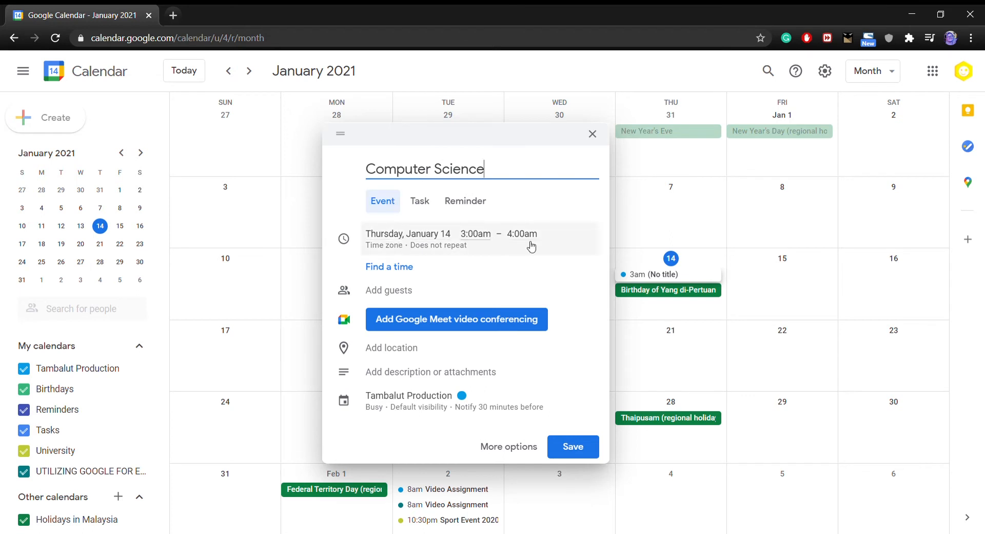
- Set the event to run 8:00am–10:00am, toggling All day on and back off
click(563, 244)
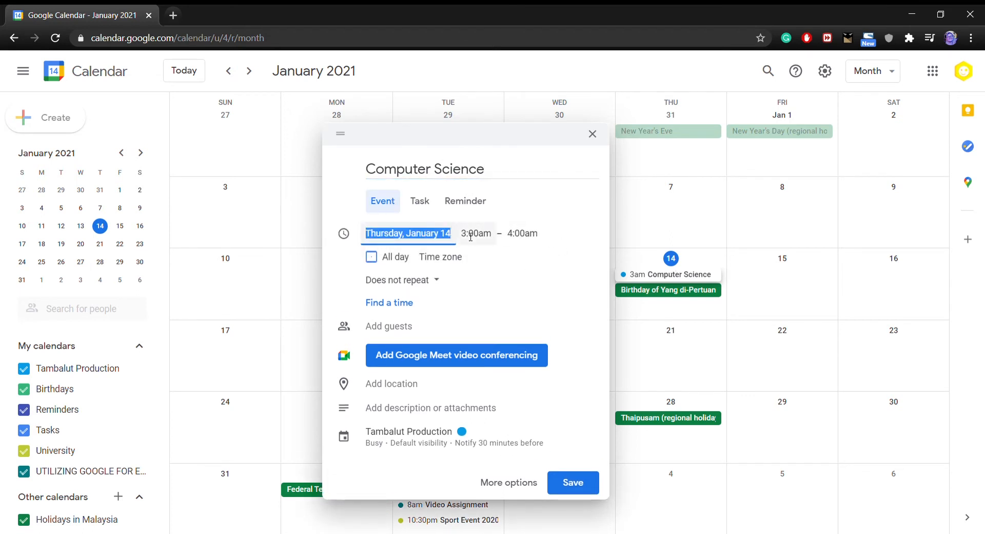
click(490, 240)
scroll(524, 315, down, 3)
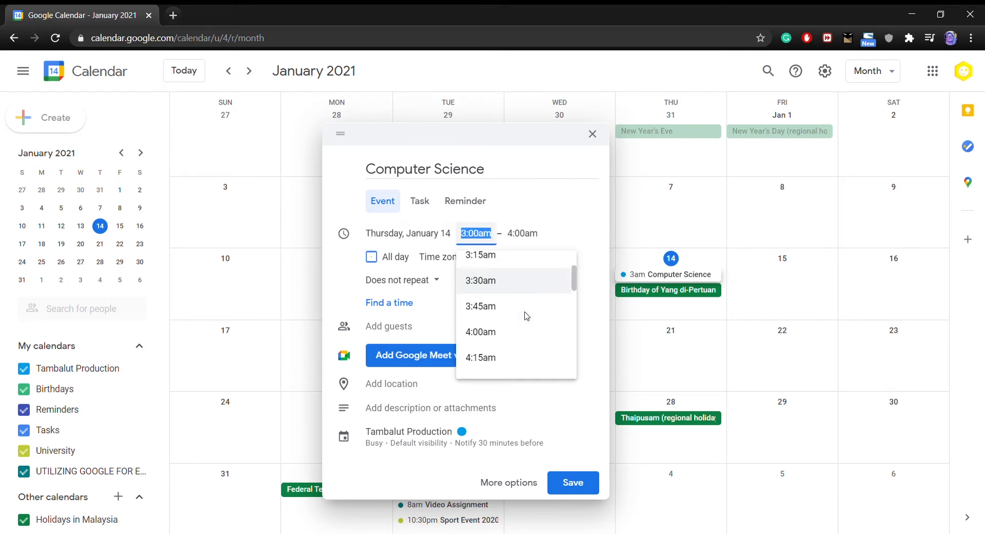
scroll(524, 315, down, 9)
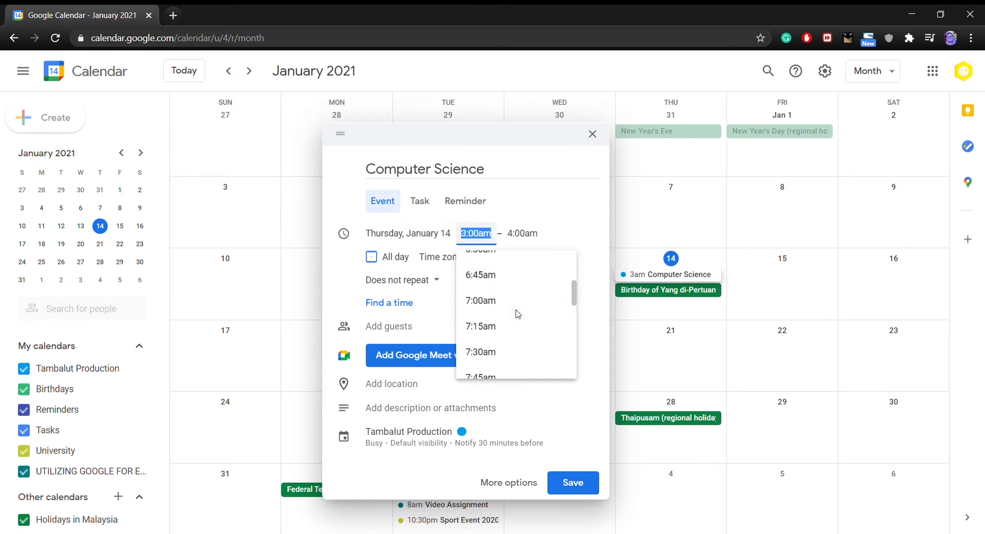
scroll(510, 282, up, 1)
click(510, 277)
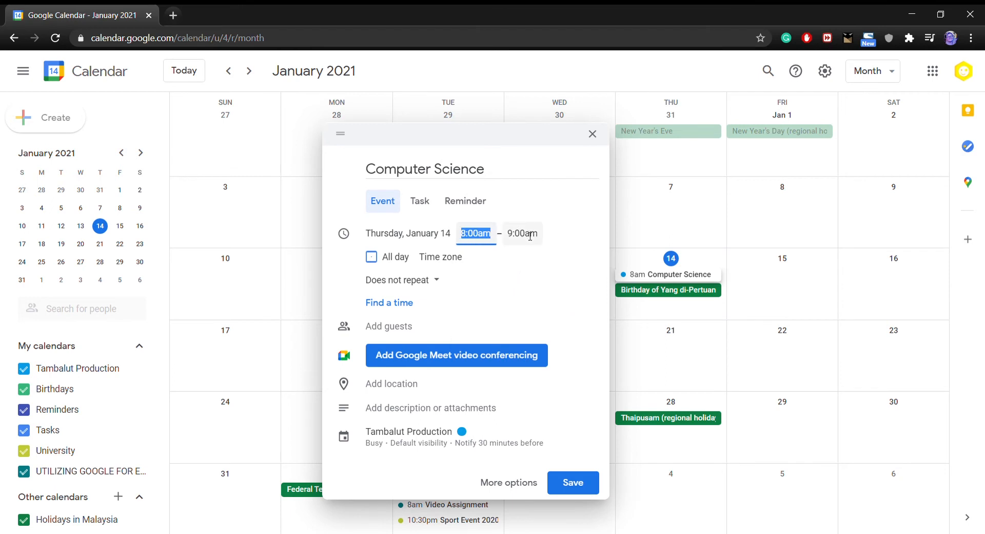
click(531, 237)
click(539, 365)
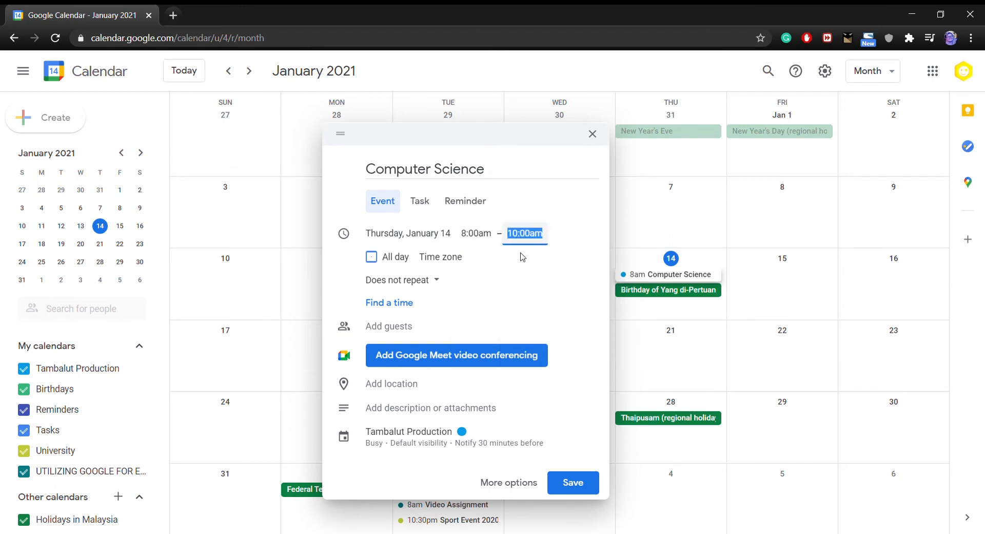
click(518, 259)
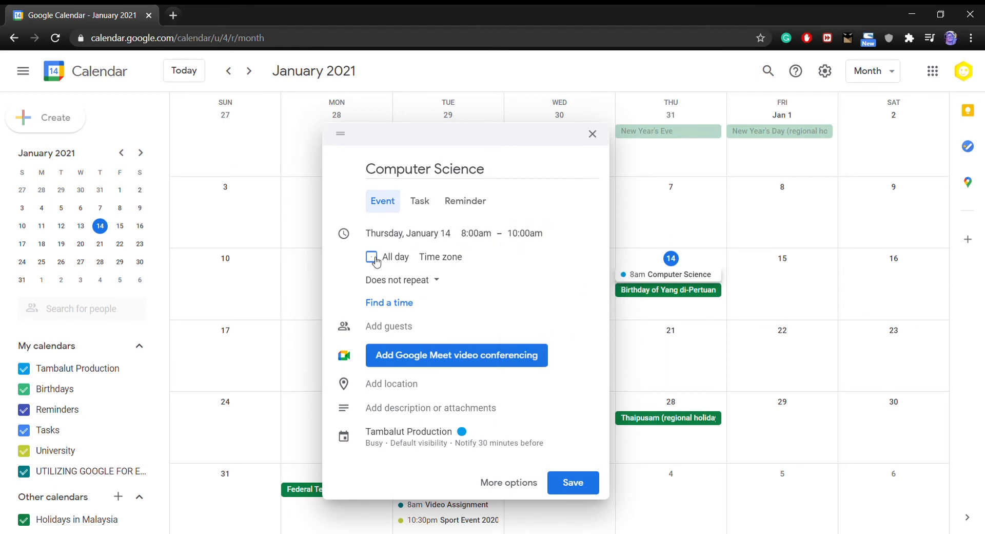
click(371, 257)
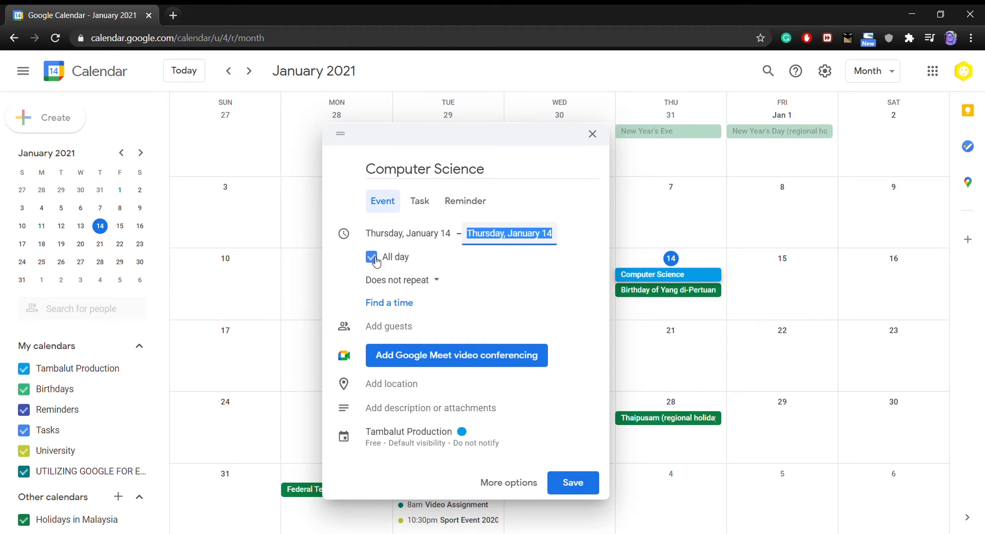
click(371, 257)
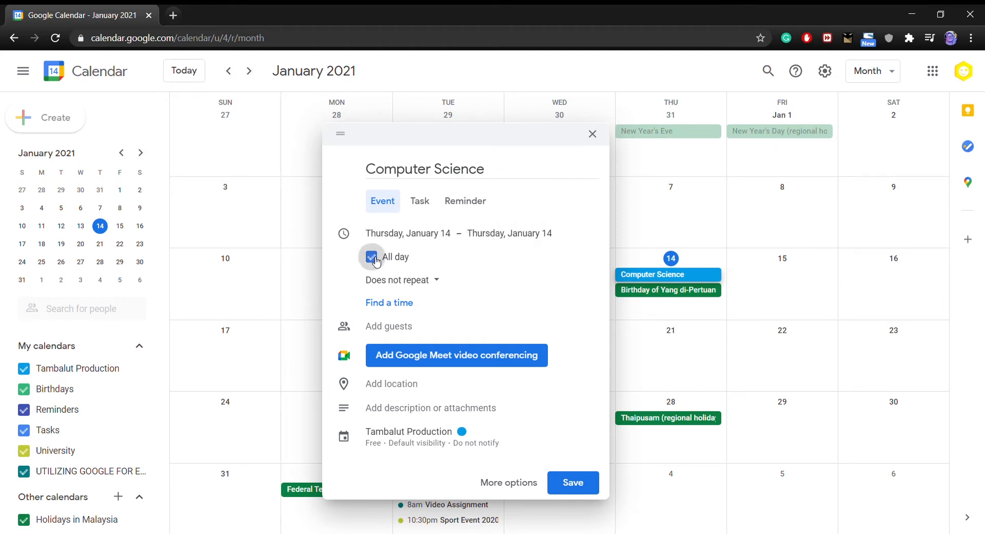
- Choose a custom recurrence repeating every 1 week
click(433, 284)
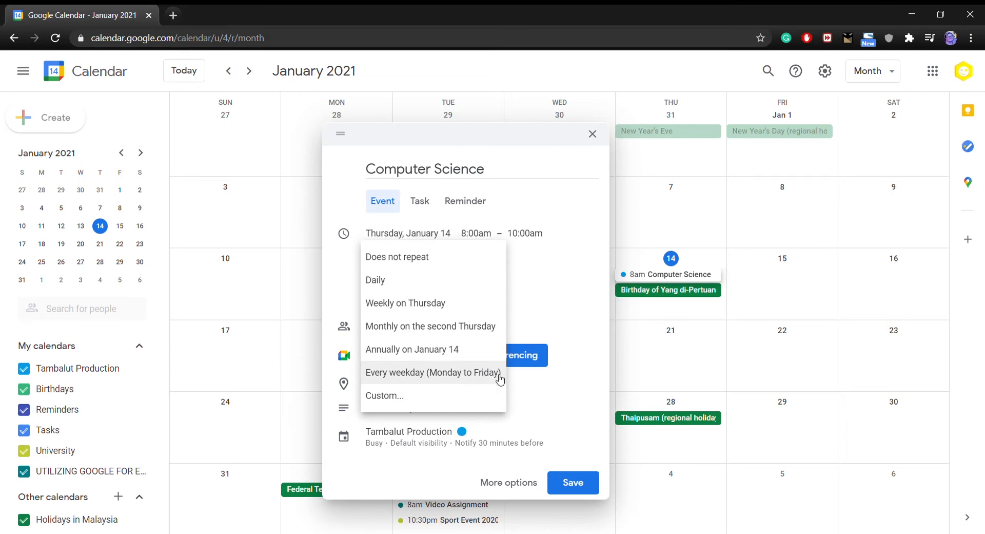
click(440, 400)
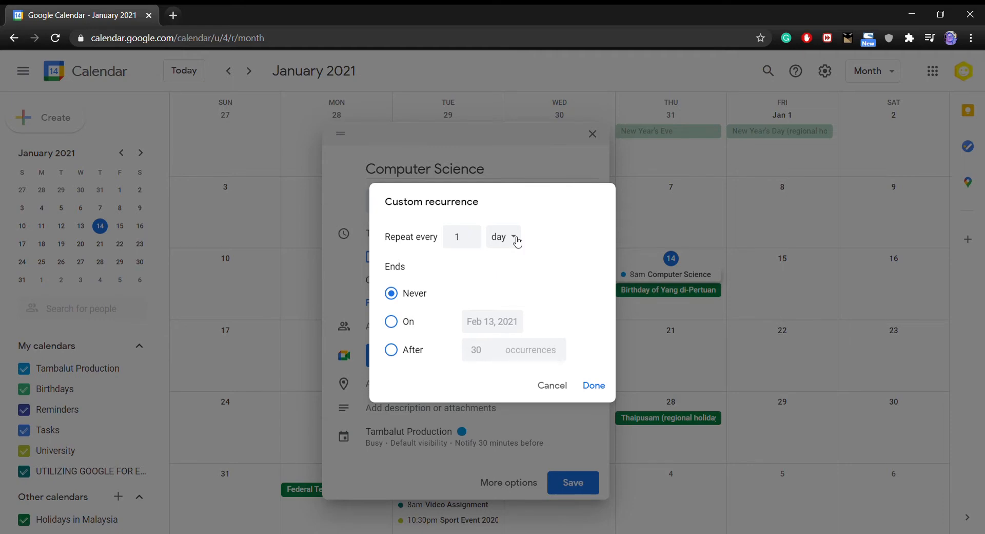
click(515, 238)
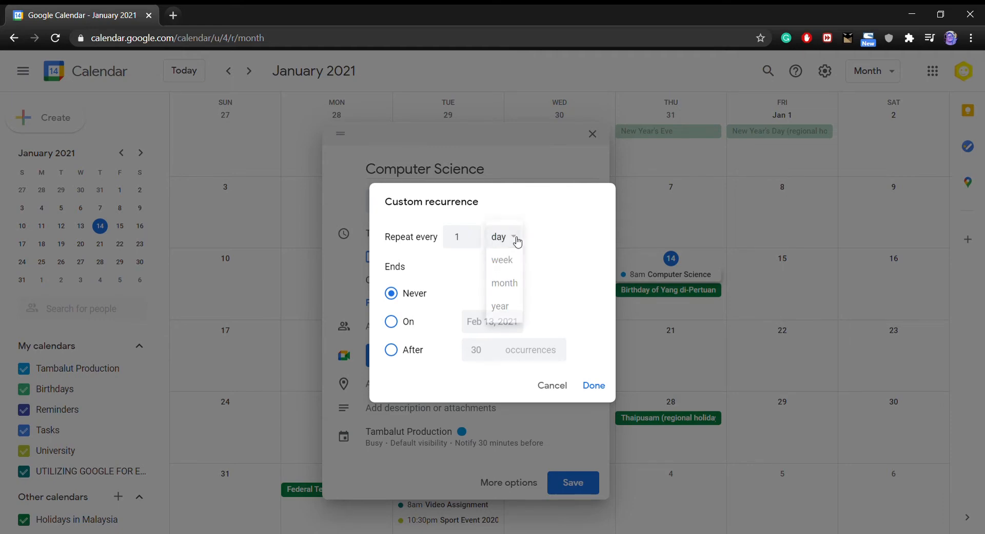
click(511, 267)
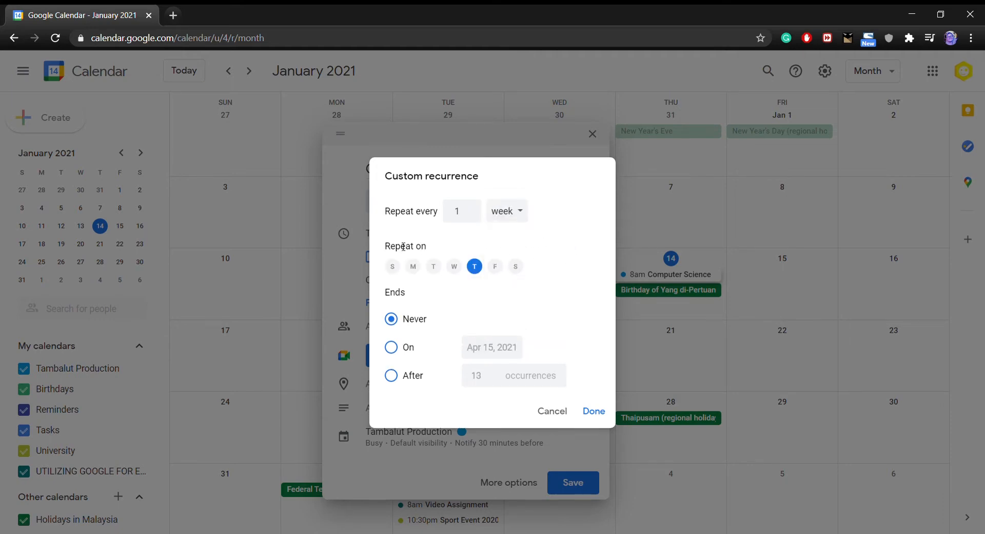
- Repeat on Thursday only and end the series after 13 occurrences
click(392, 266)
click(414, 266)
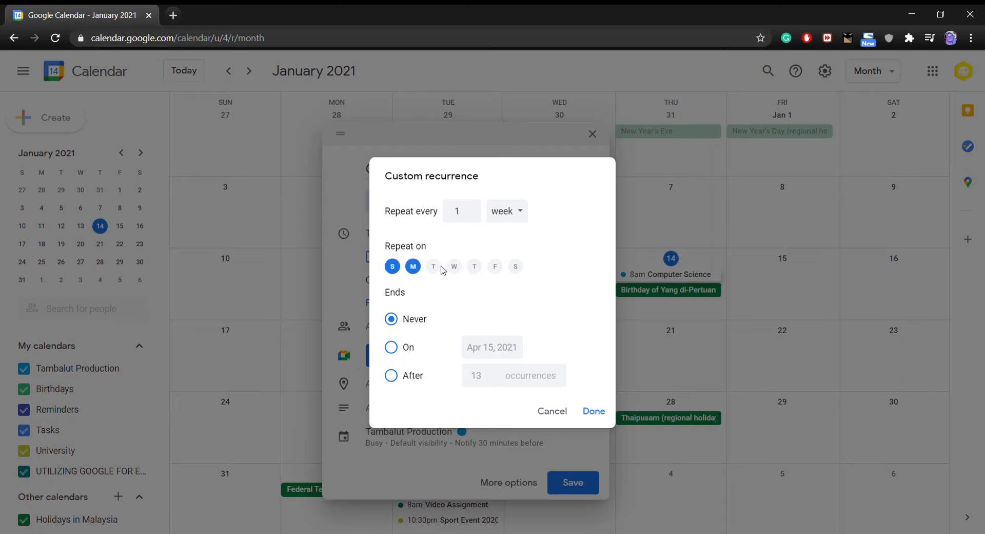
click(434, 267)
click(454, 266)
click(454, 266)
click(434, 266)
click(413, 266)
click(392, 266)
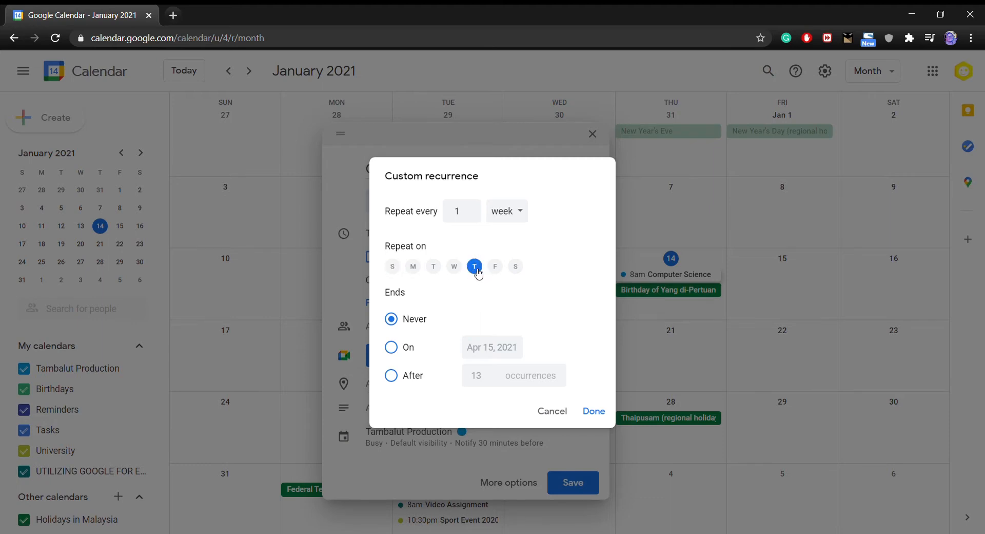
click(394, 350)
click(392, 377)
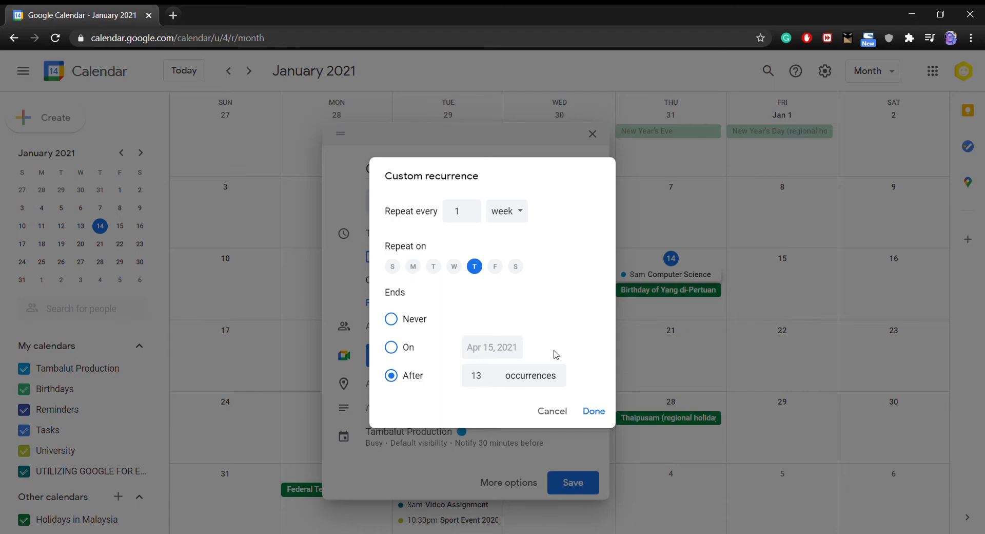
click(594, 411)
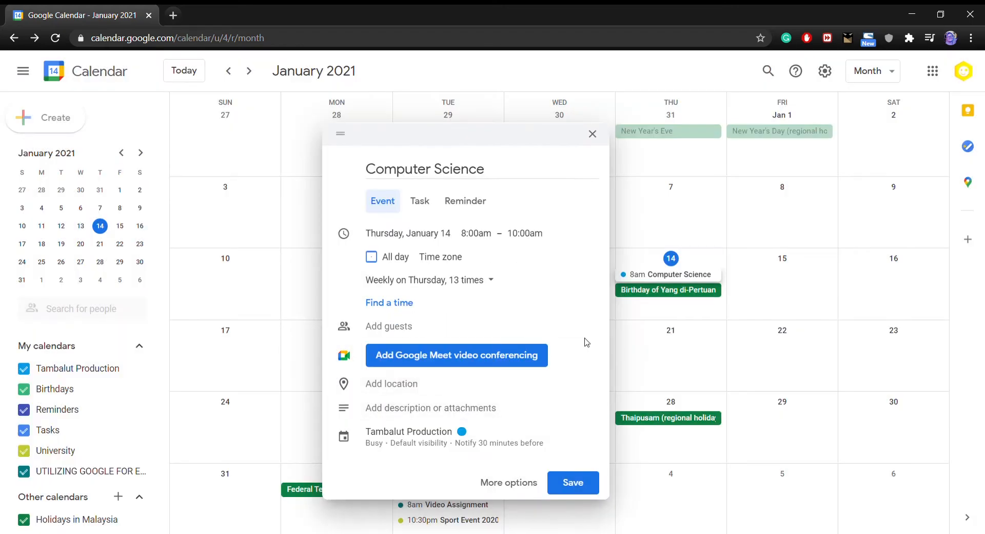
- Invite a guest by entering their e-mail address
click(417, 329)
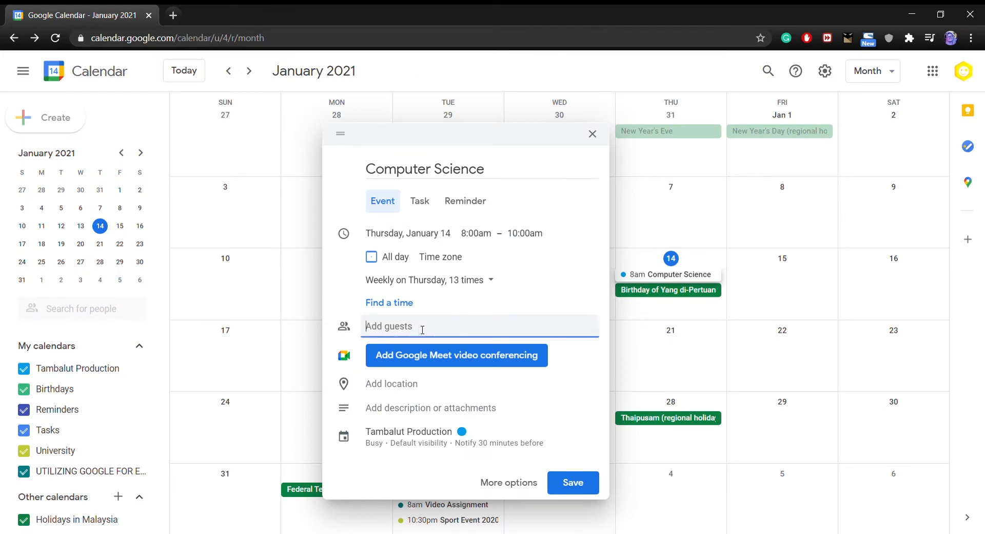
text(B)
key(BackSpace)
key(Return)
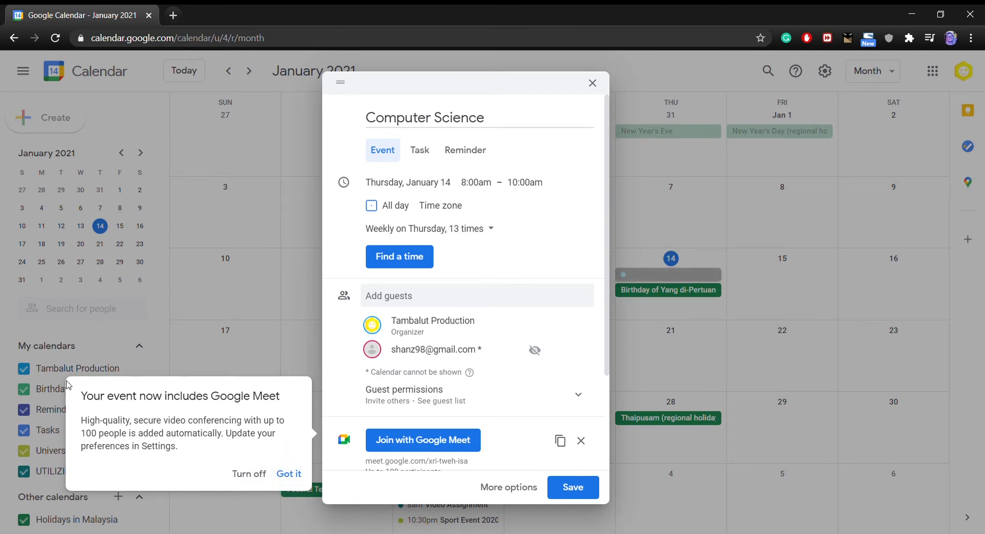
- Dismiss the Meet notice and leave guest permissions at Invite others and See guest list only
click(285, 474)
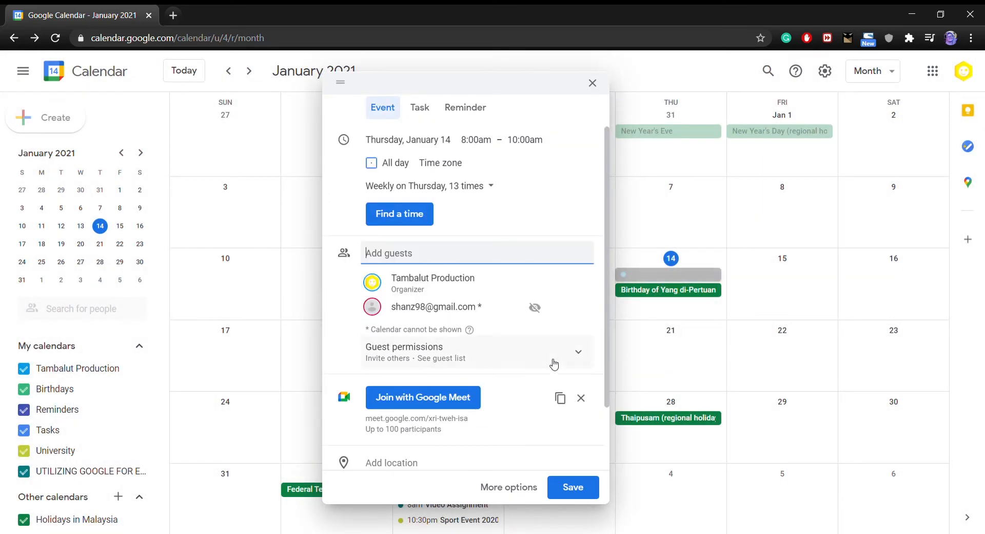
scroll(553, 362, down, 1)
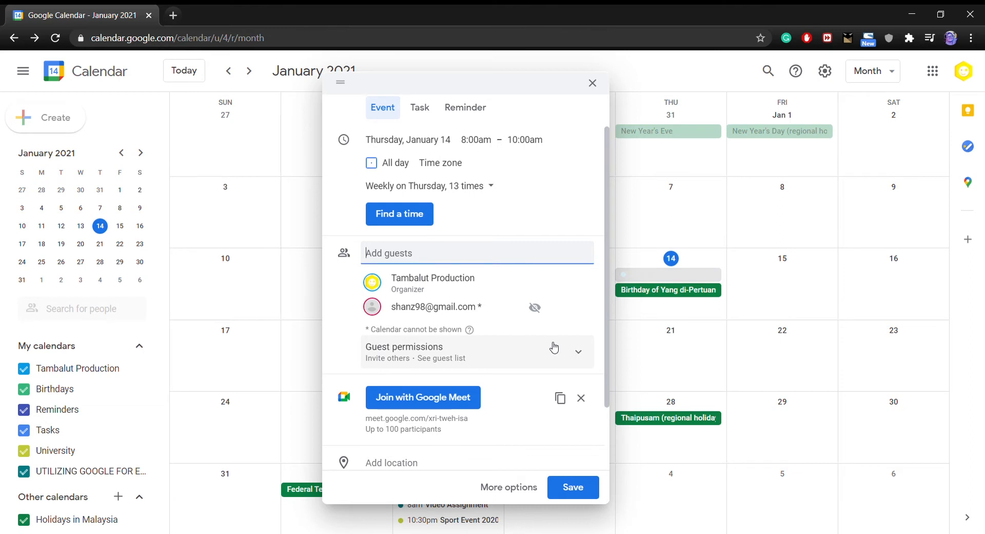
click(551, 354)
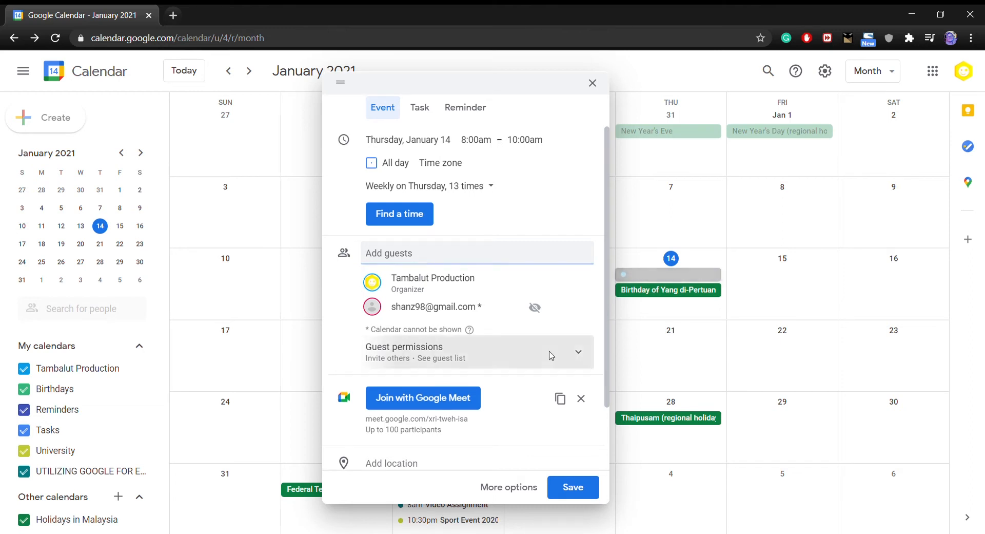
click(429, 368)
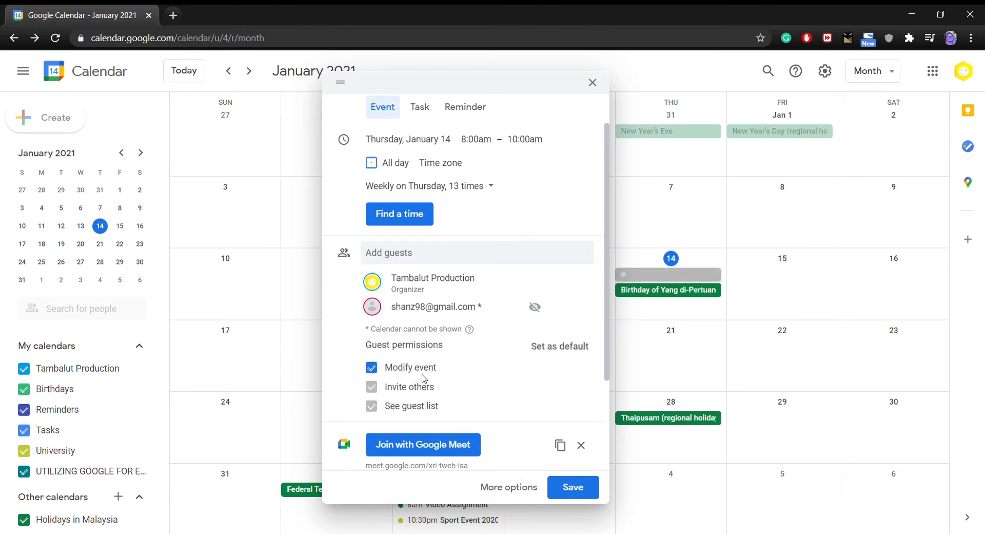
click(410, 368)
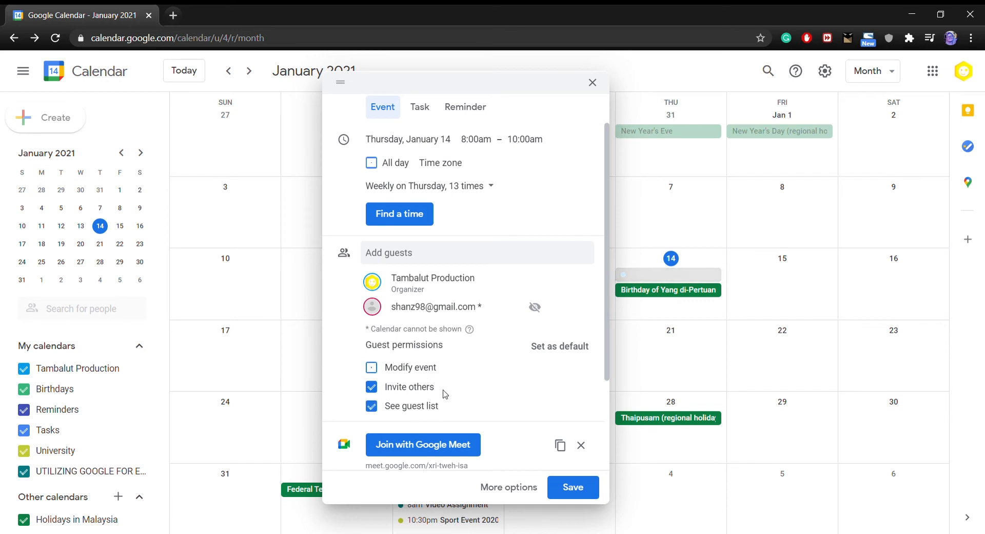
- Open the event's Google Meet join page in a new tab, then close it
scroll(507, 296, down, 2)
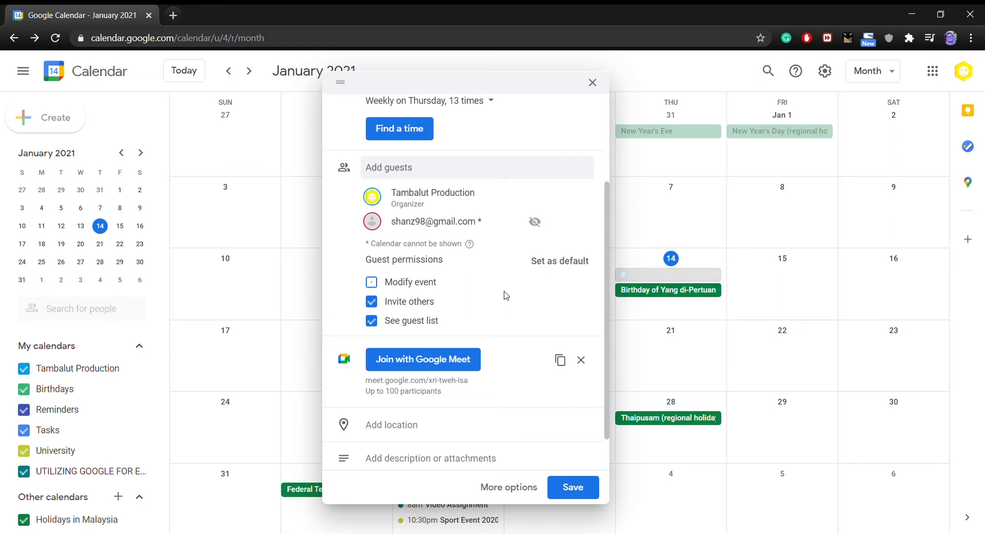
scroll(506, 295, down, 1)
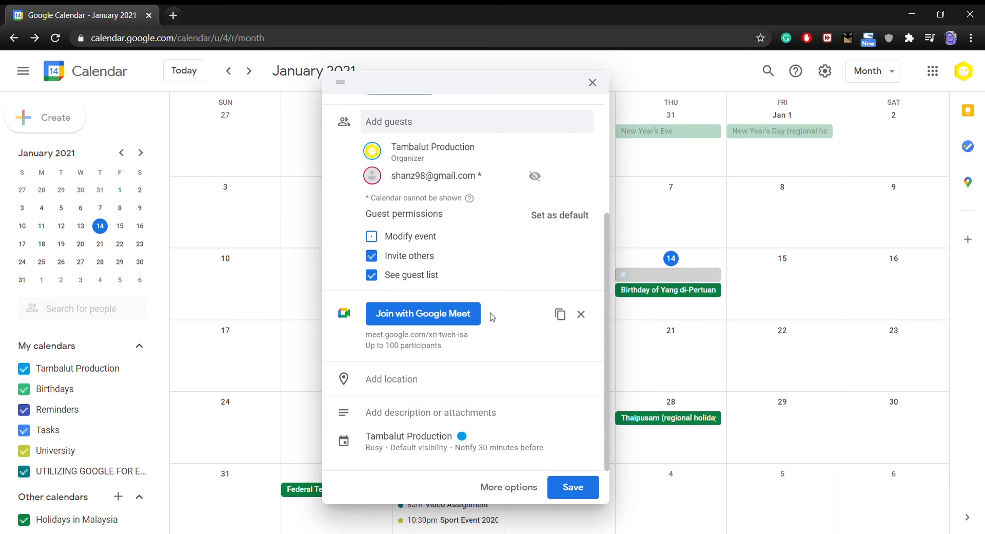
click(448, 314)
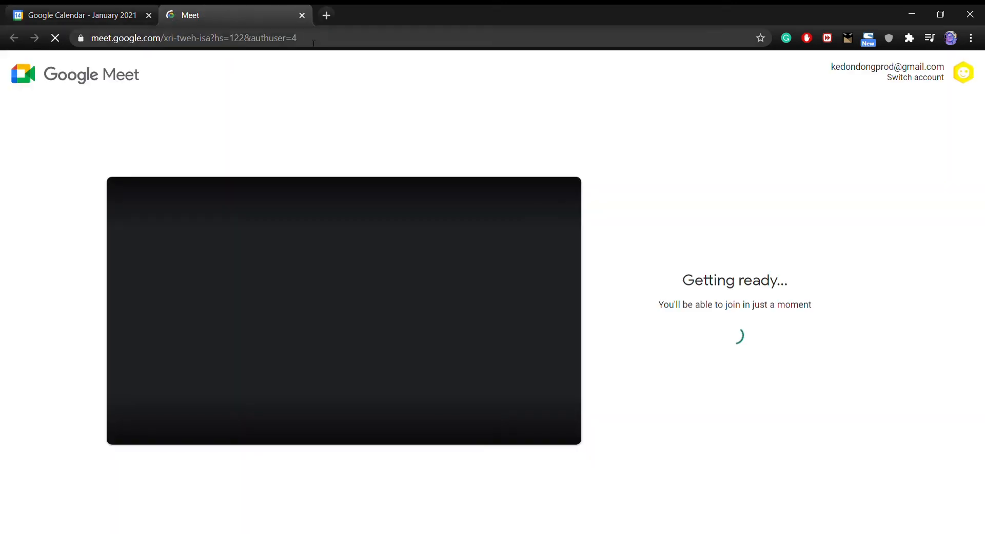
click(302, 15)
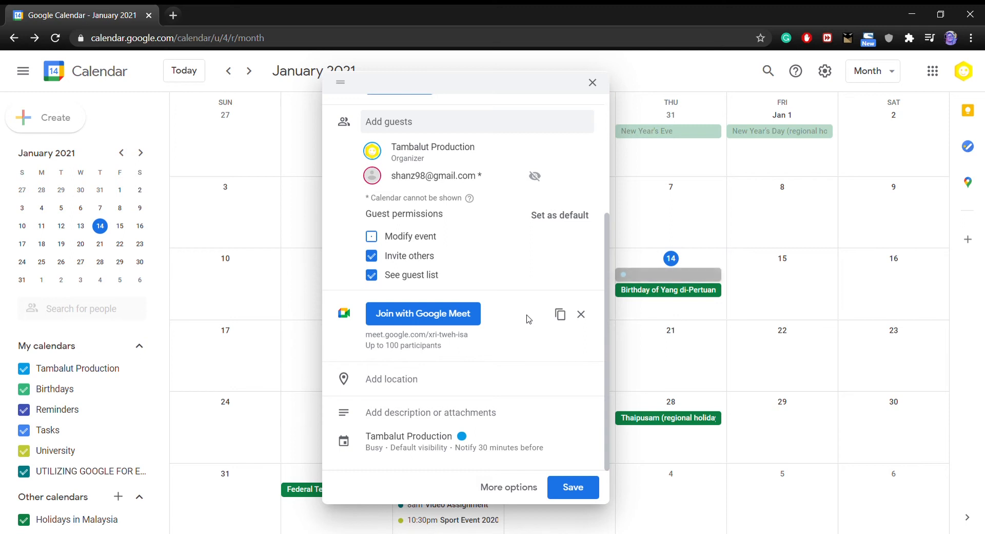
- Enter 'Podium A, UMSKAL' as the event location
click(447, 384)
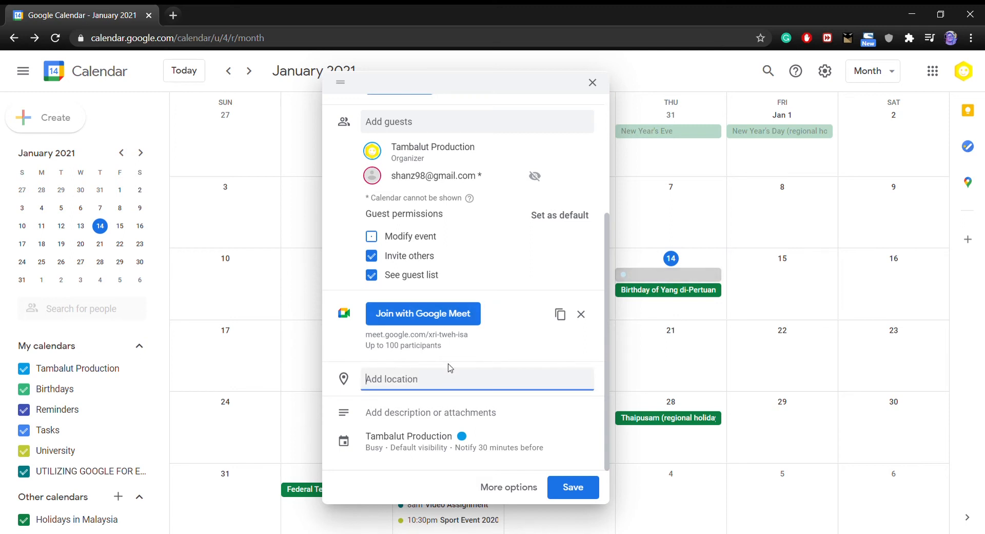
text(Podium A, UMska)
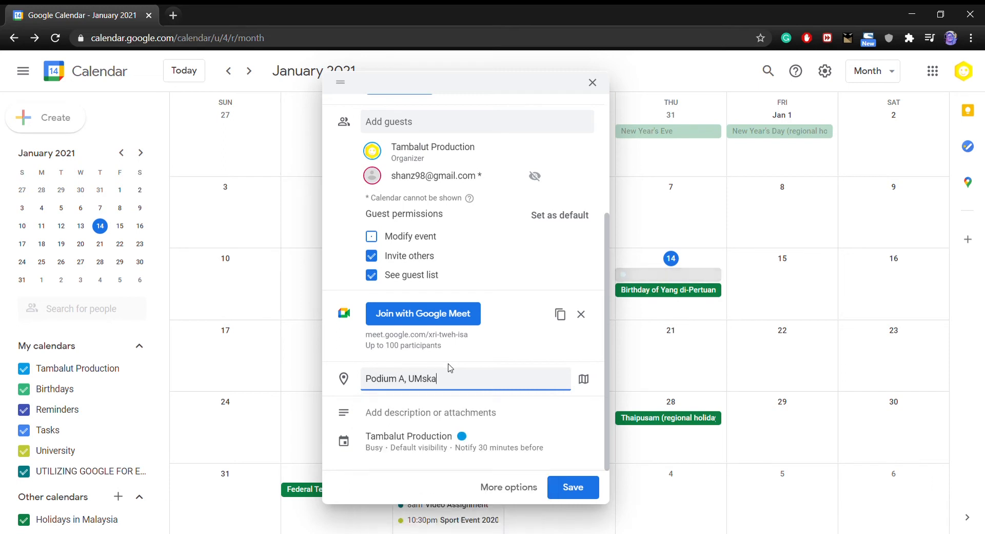
key(BackSpace)
key(BackSpace)
key(BackSpace)
text(SKAL)
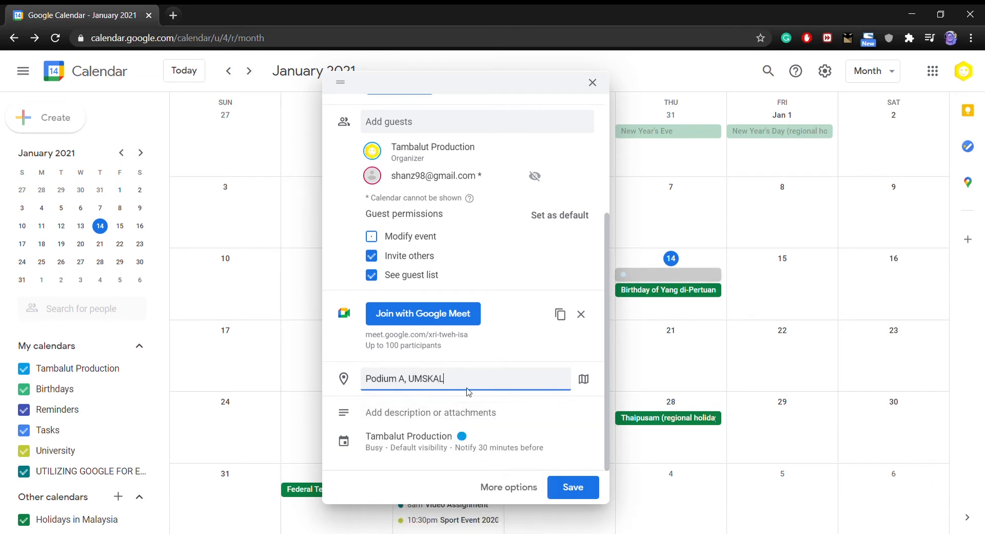
click(593, 399)
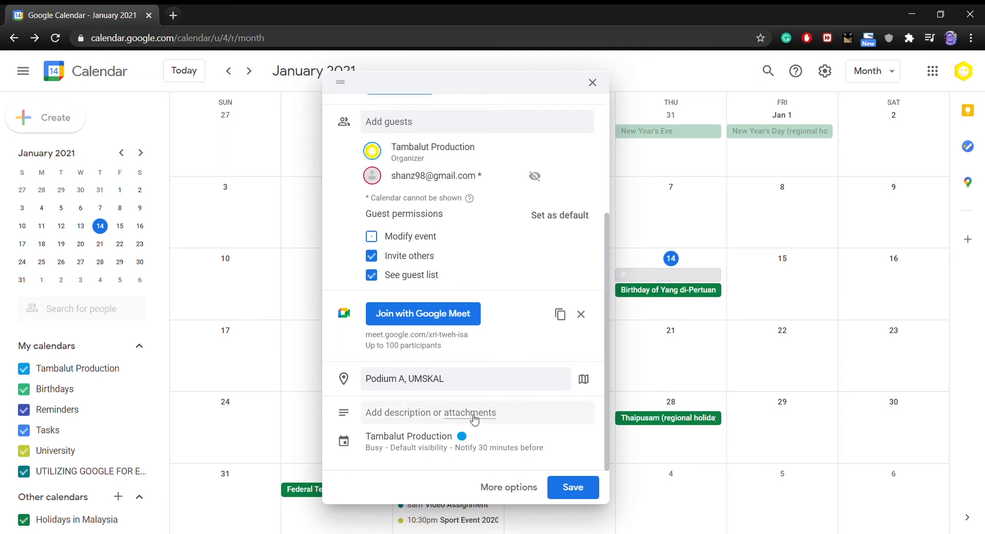
- Write the description 'Up to 50 person only.'
click(415, 415)
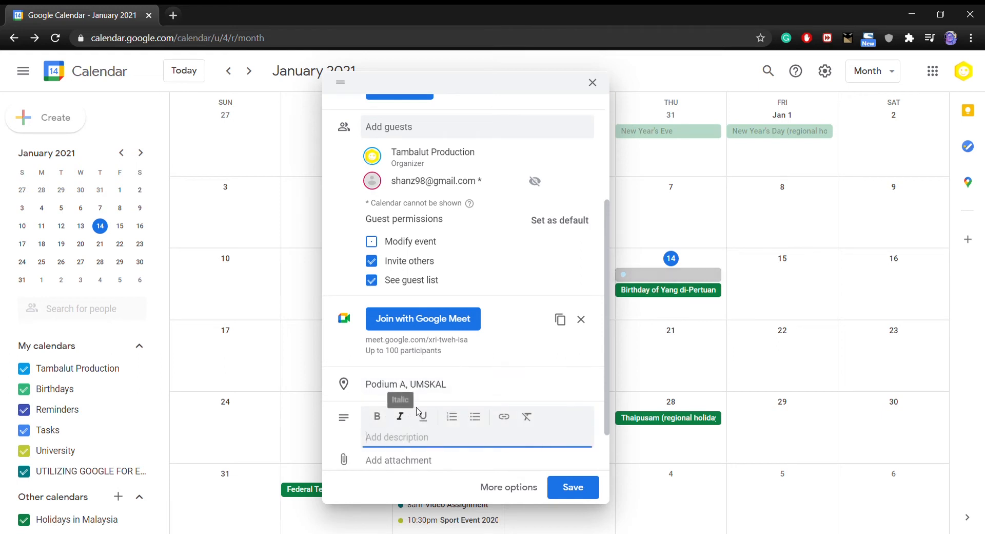
scroll(431, 436, down, 1)
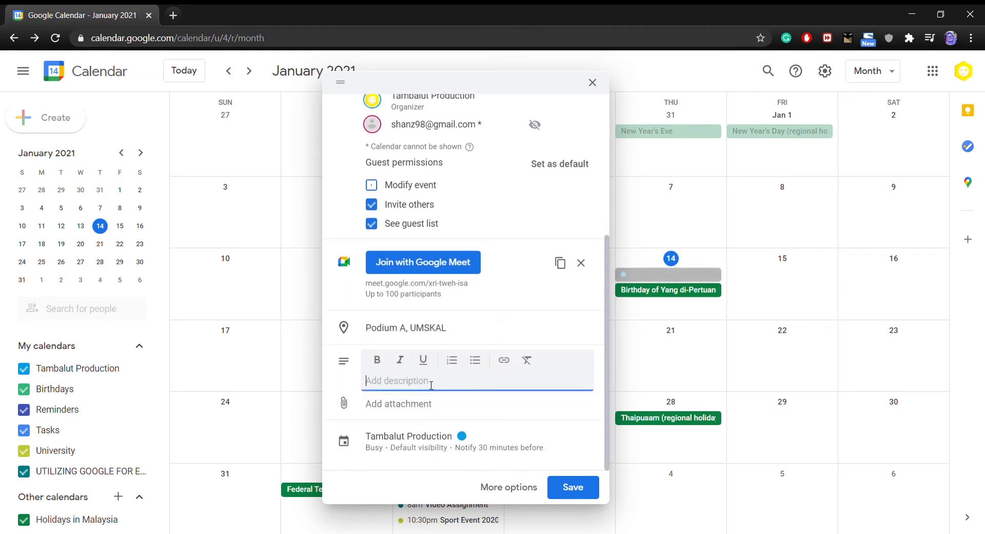
text(uP)
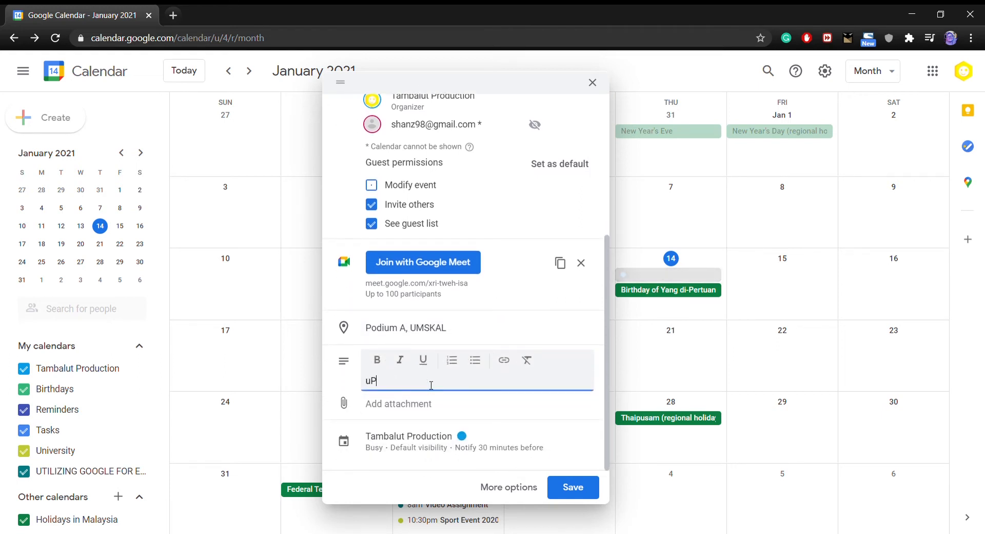
key(BackSpace)
key(BackSpace)
text(u)
text(Up to)
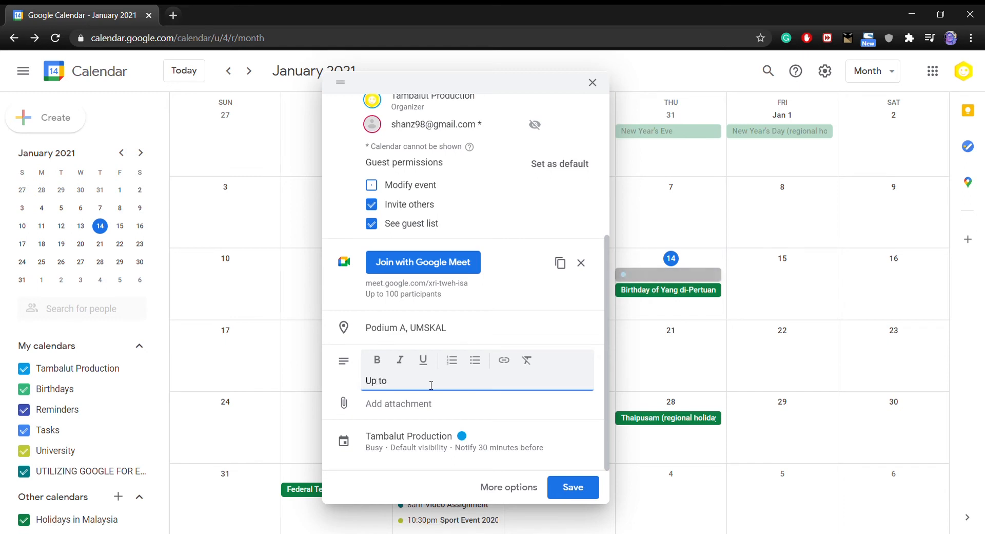
text( 50 p)
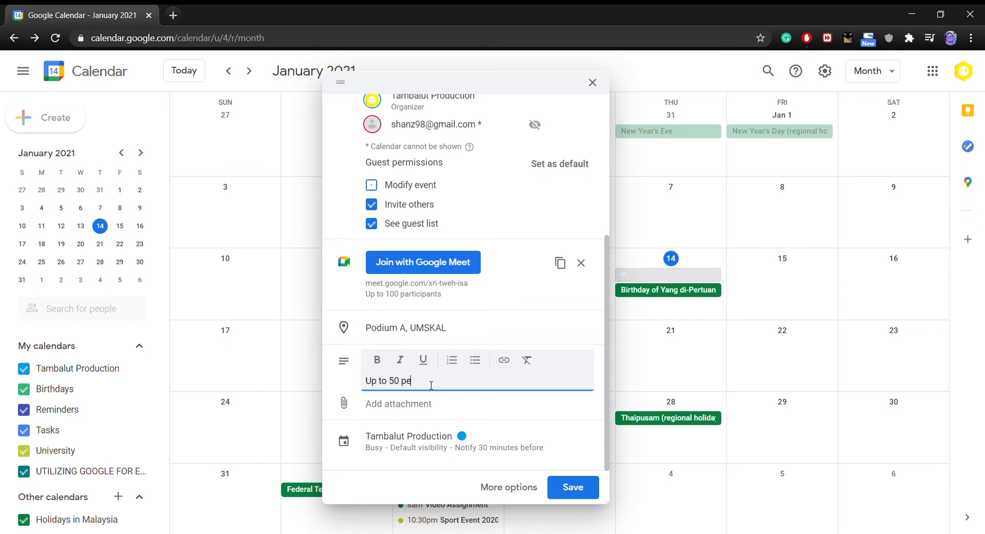
text(e)
key(BackSpace)
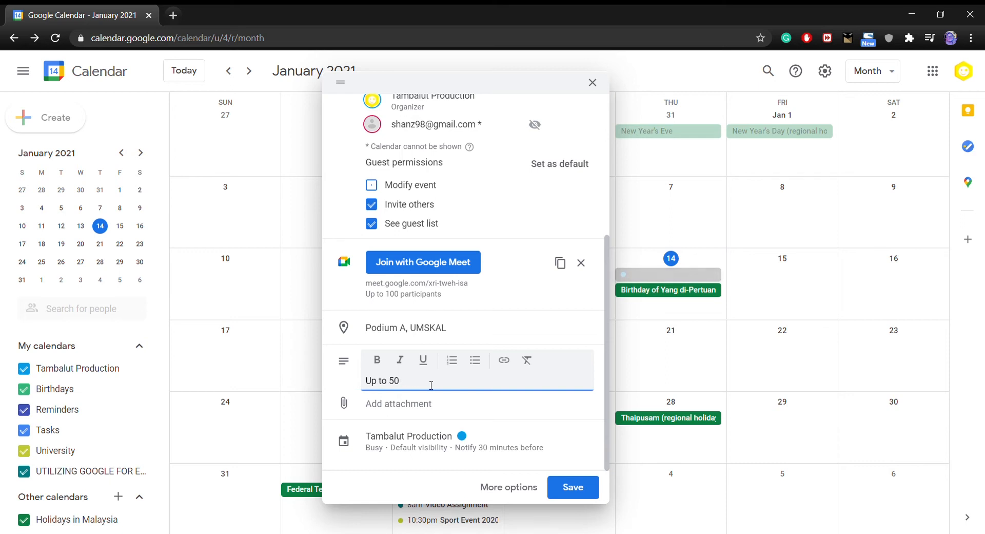
text(person only.)
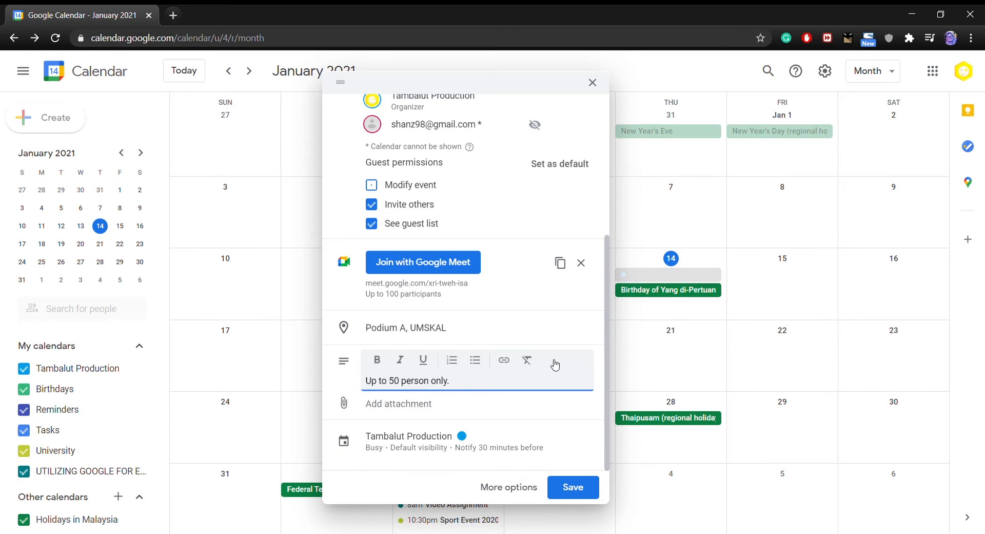
- Browse My Drive, Shared with me and Upload in the attachment picker, then close it unattached
click(398, 404)
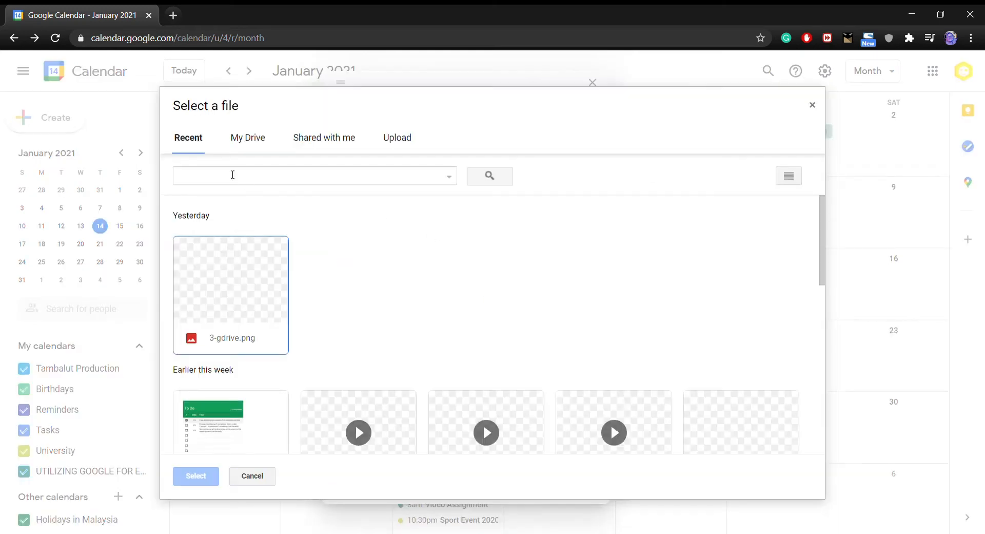
click(258, 139)
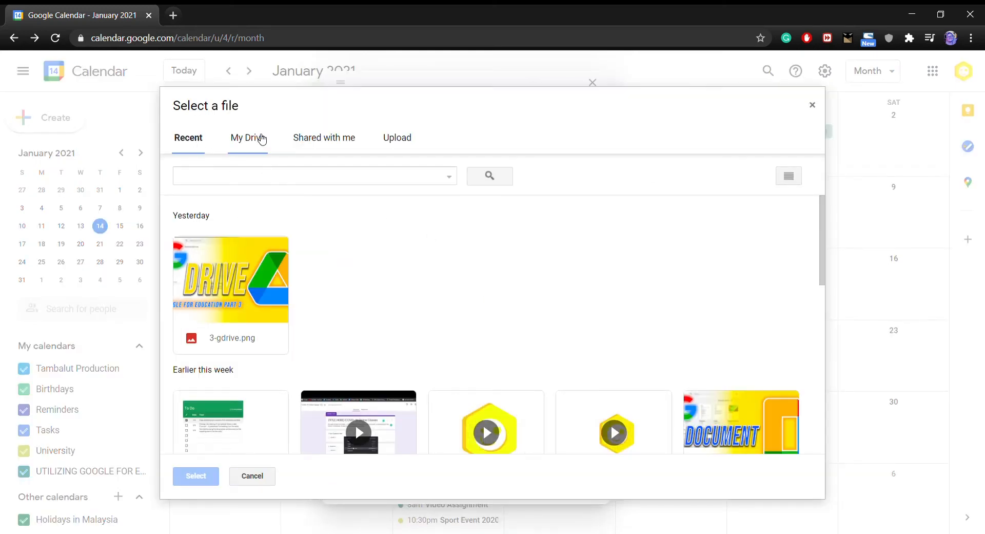
click(343, 139)
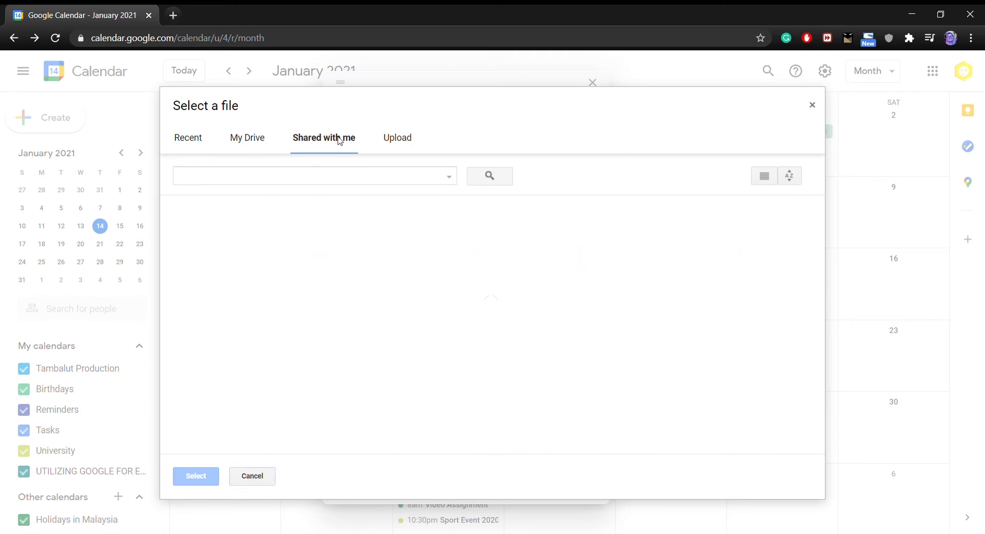
click(398, 141)
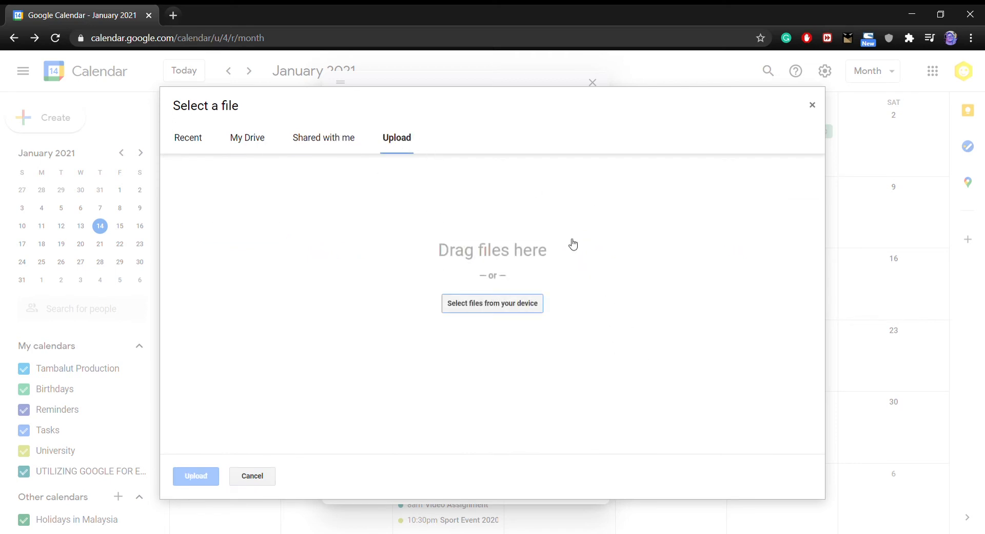
click(813, 105)
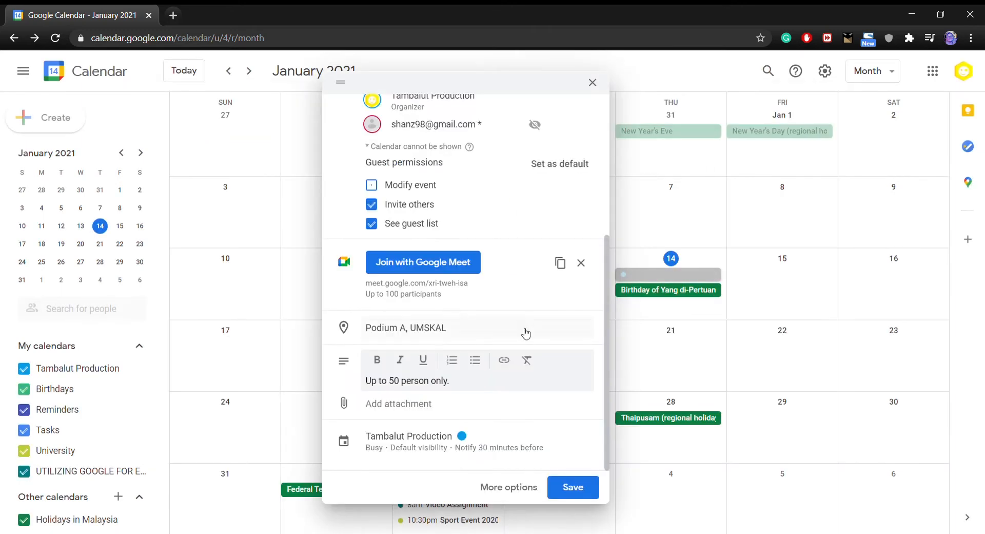
- Keep the calendar as Tambalut Production, colour the event Tomato, and keep it Busy
click(510, 439)
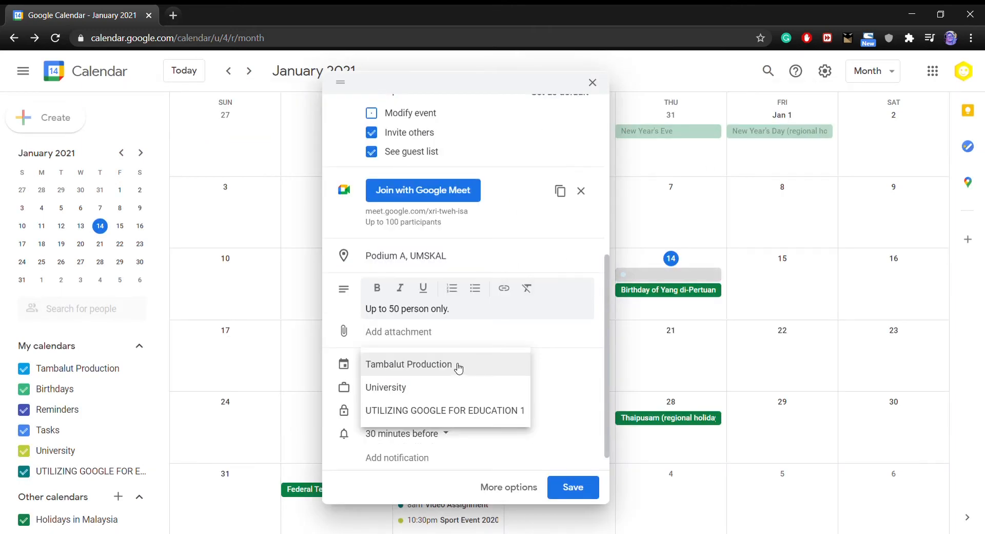
click(459, 368)
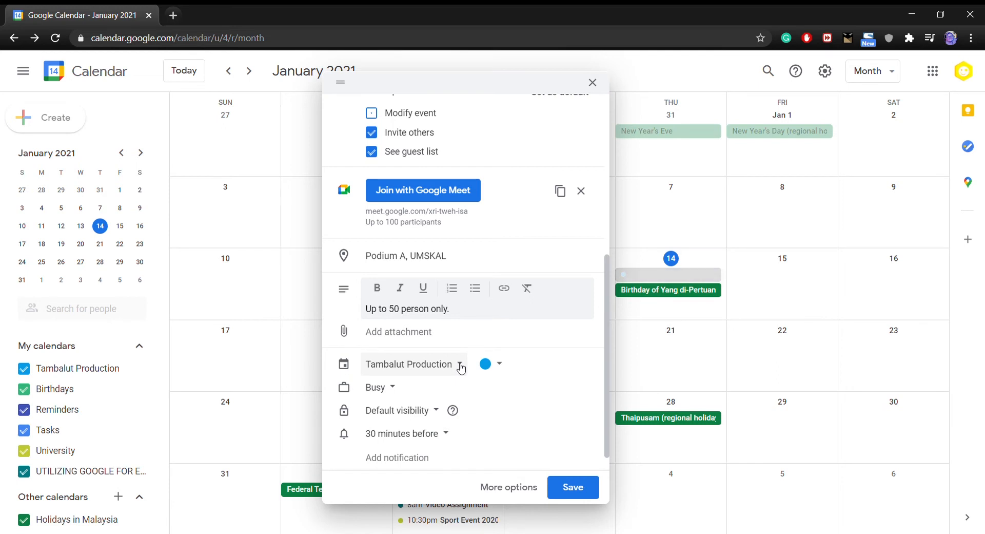
click(461, 367)
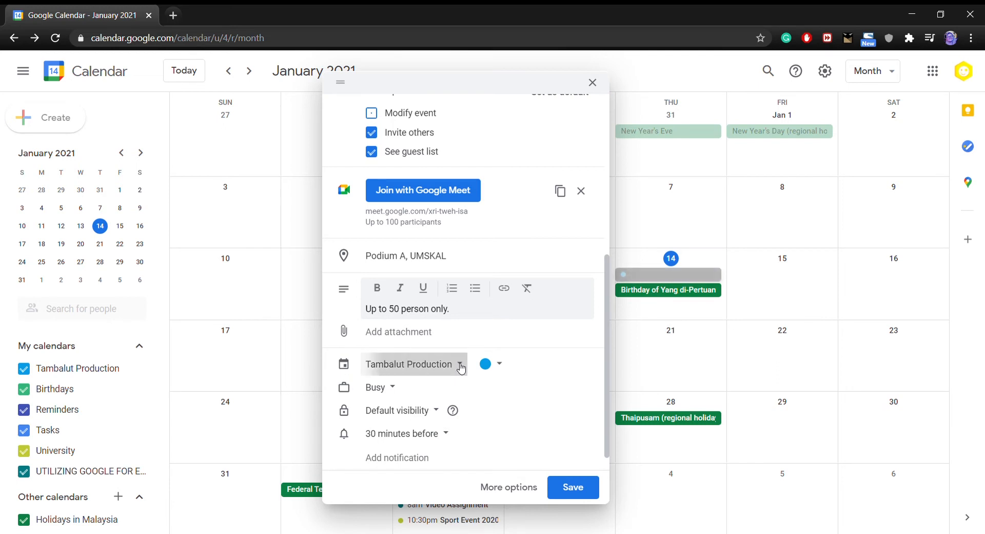
click(461, 367)
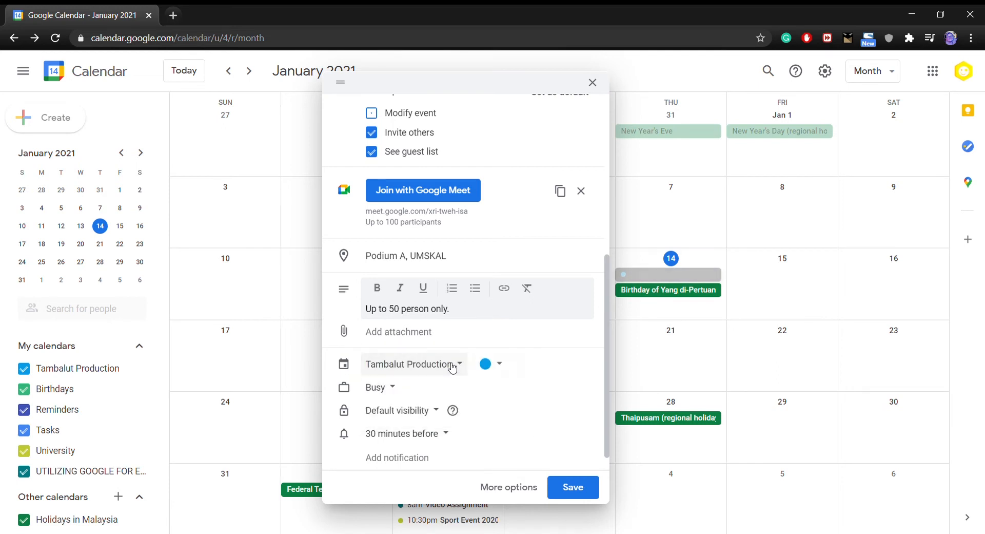
click(503, 367)
click(485, 365)
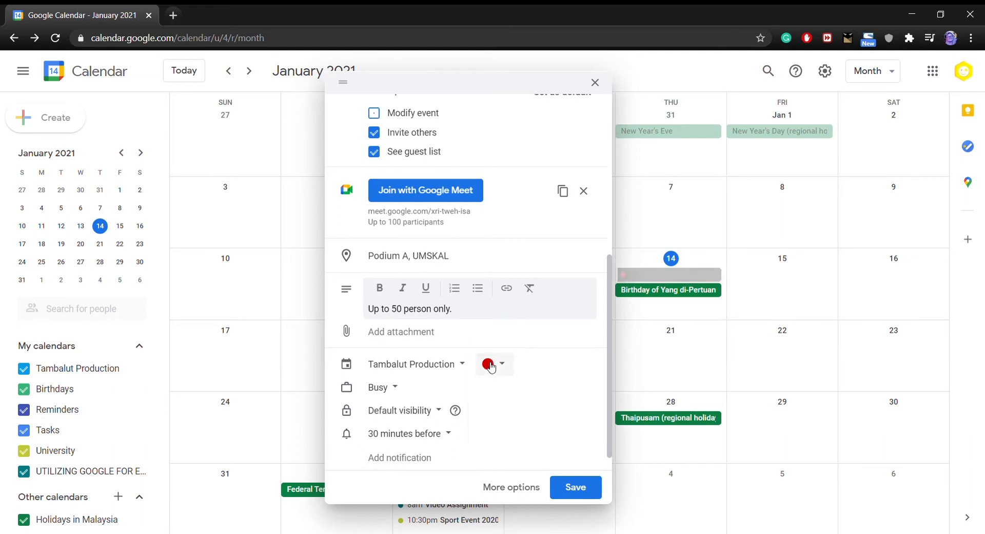
click(394, 387)
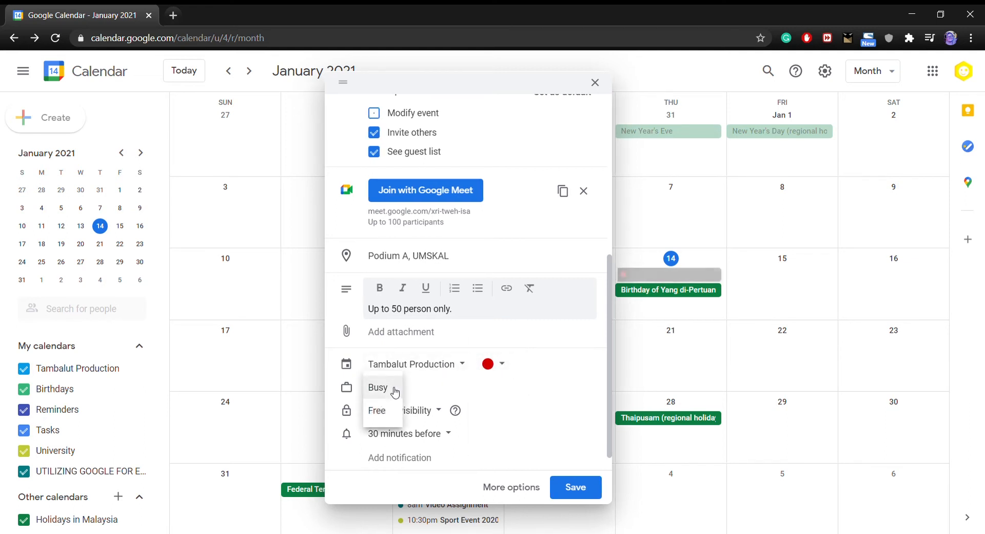
click(394, 388)
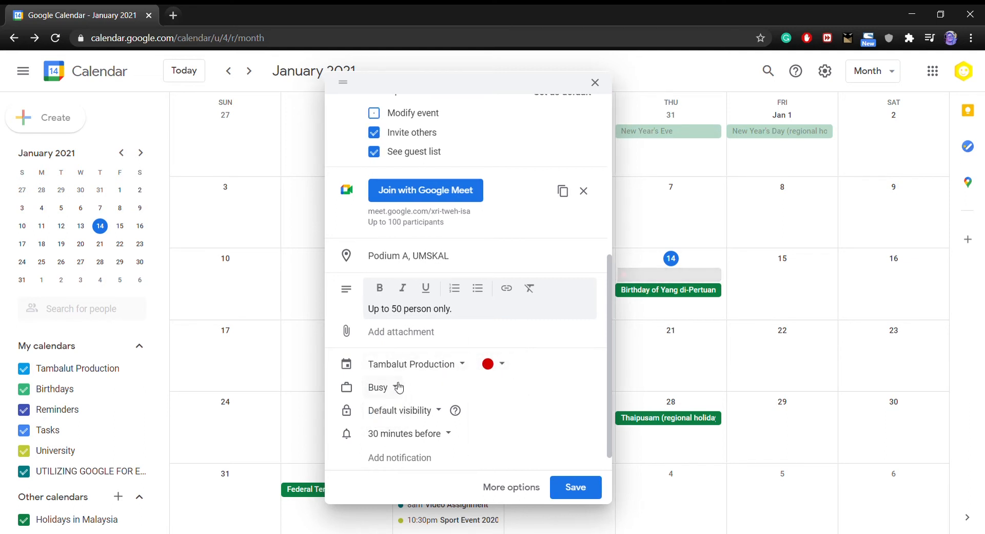
click(397, 387)
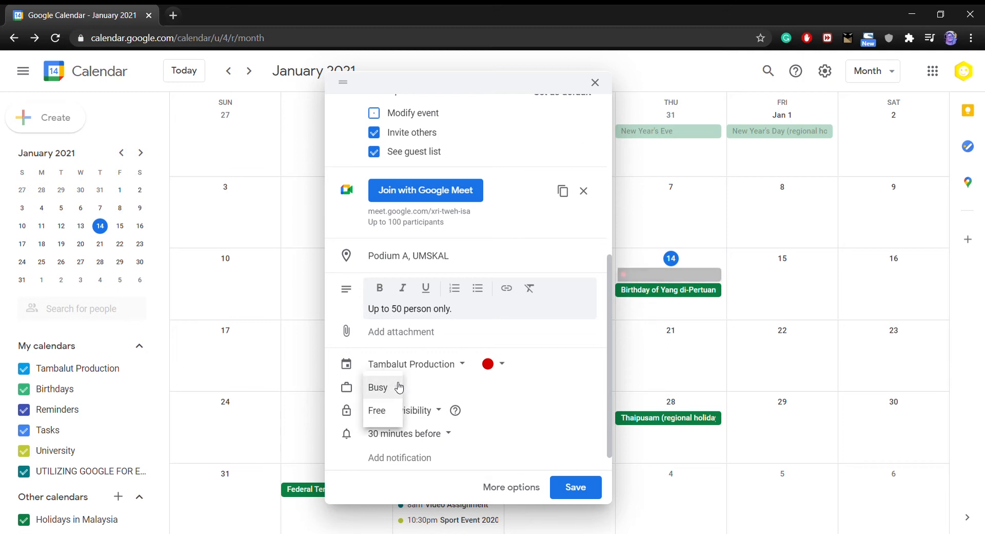
click(399, 387)
- Keep default visibility and add a custom 30-minute notification
click(413, 410)
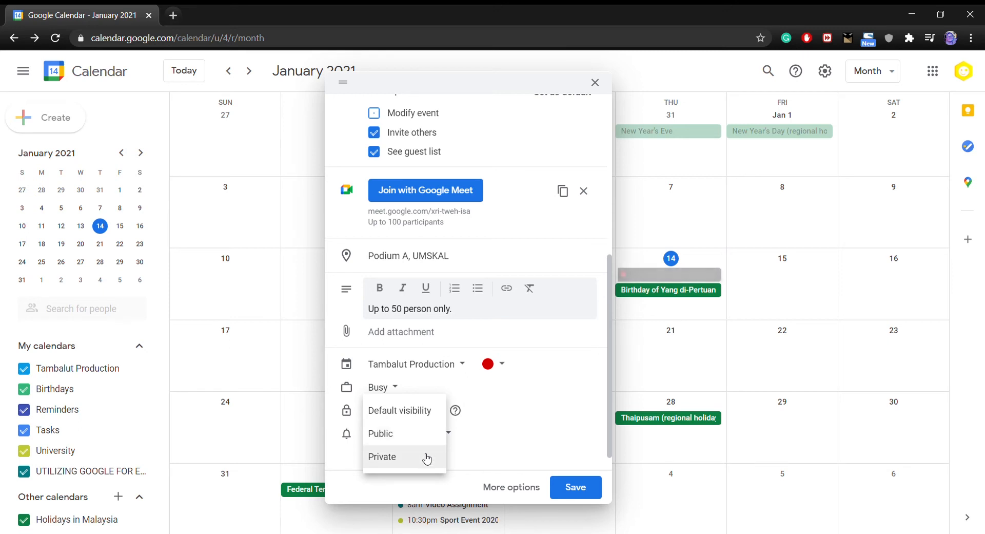
click(427, 419)
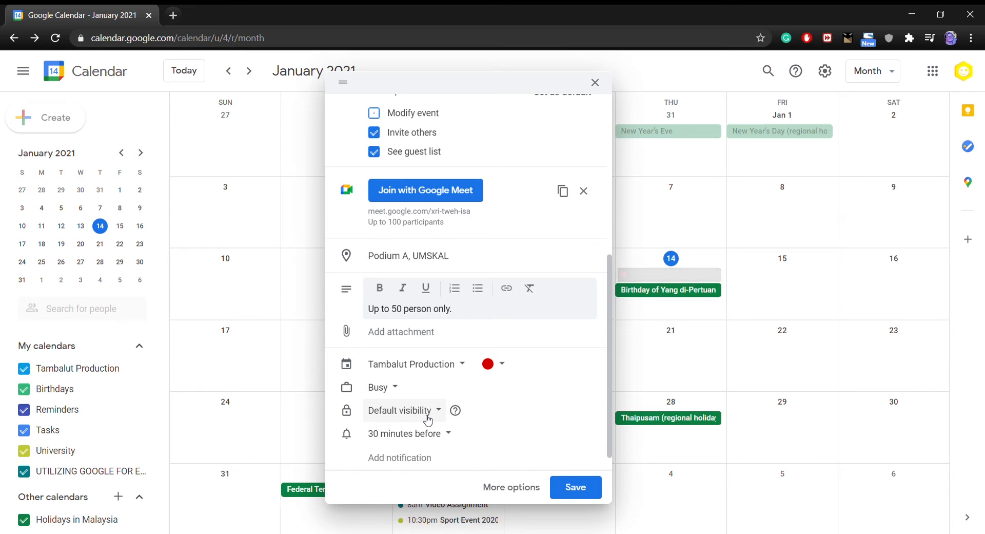
click(451, 435)
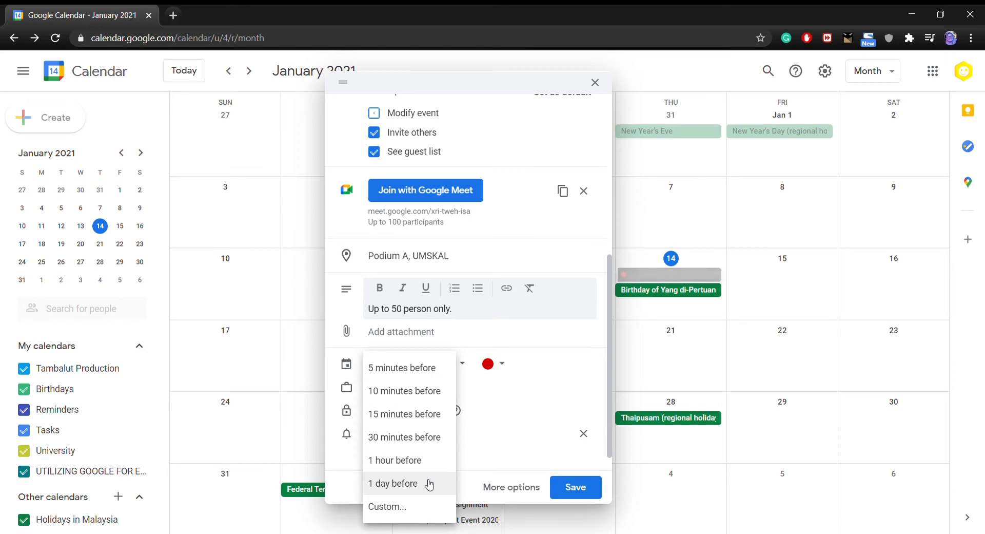
click(426, 509)
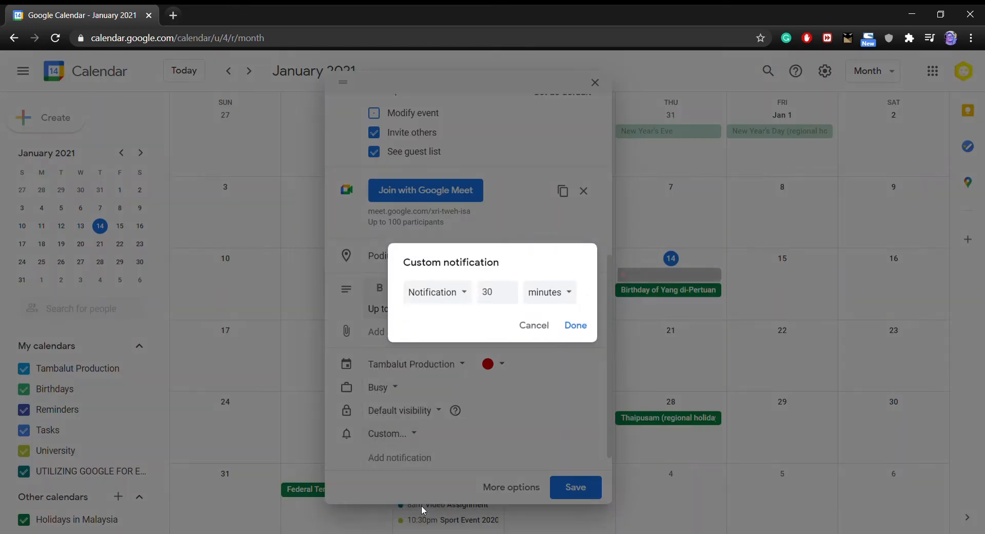
click(468, 293)
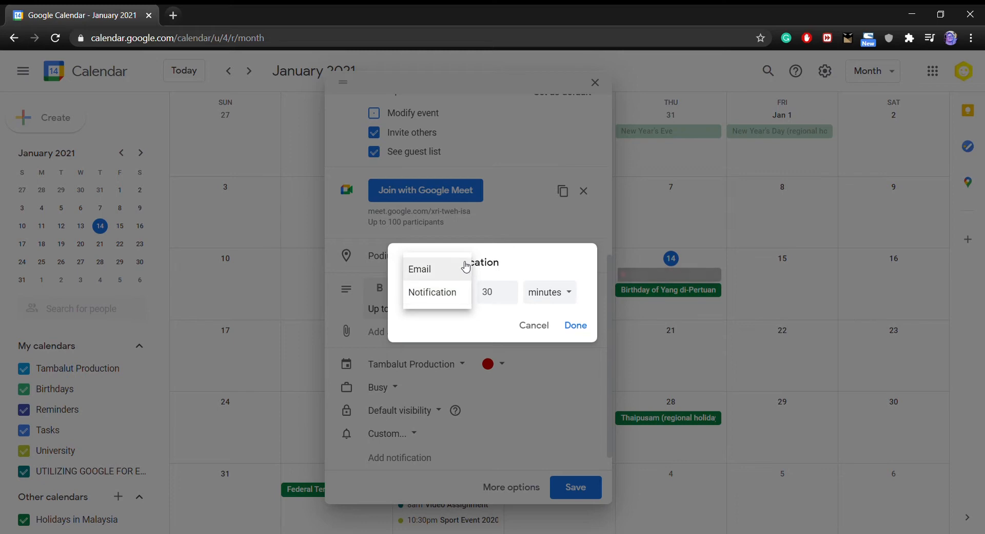
click(448, 296)
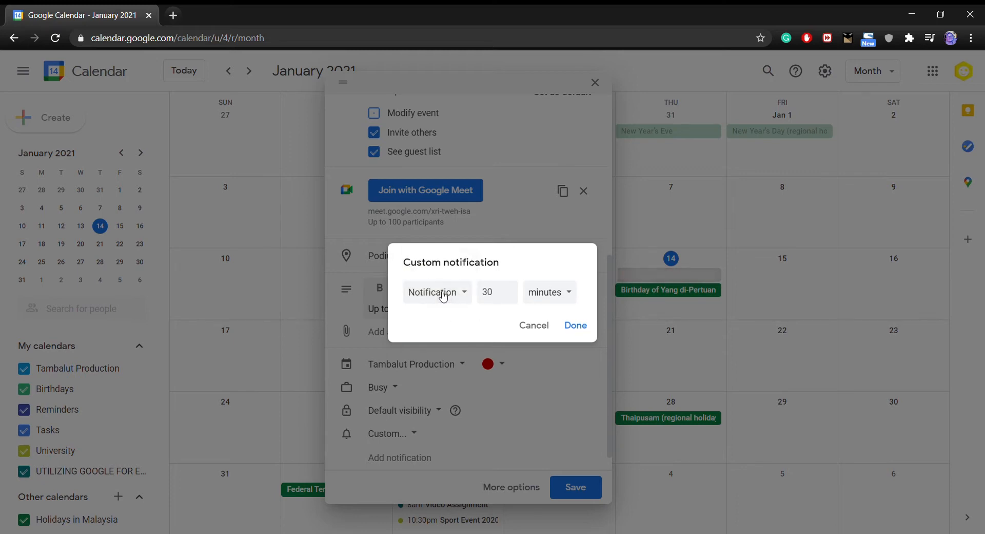
click(582, 331)
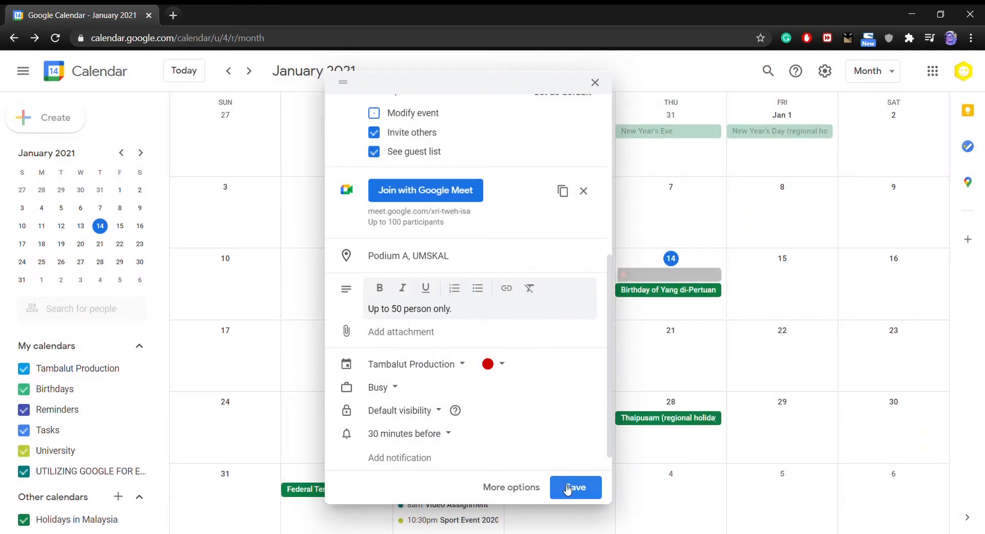
- Save the event, send guest invitations, and open its details on January 14
click(571, 485)
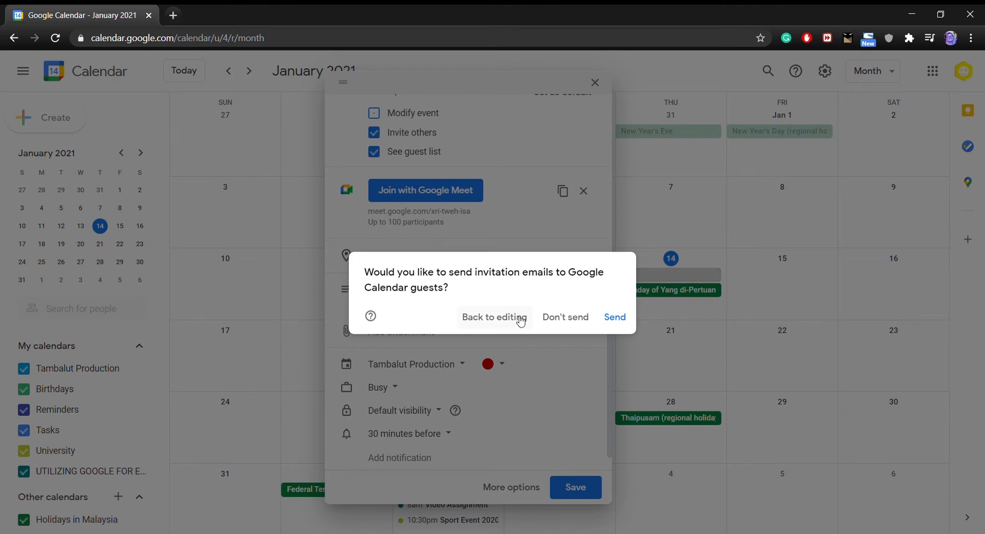
click(617, 317)
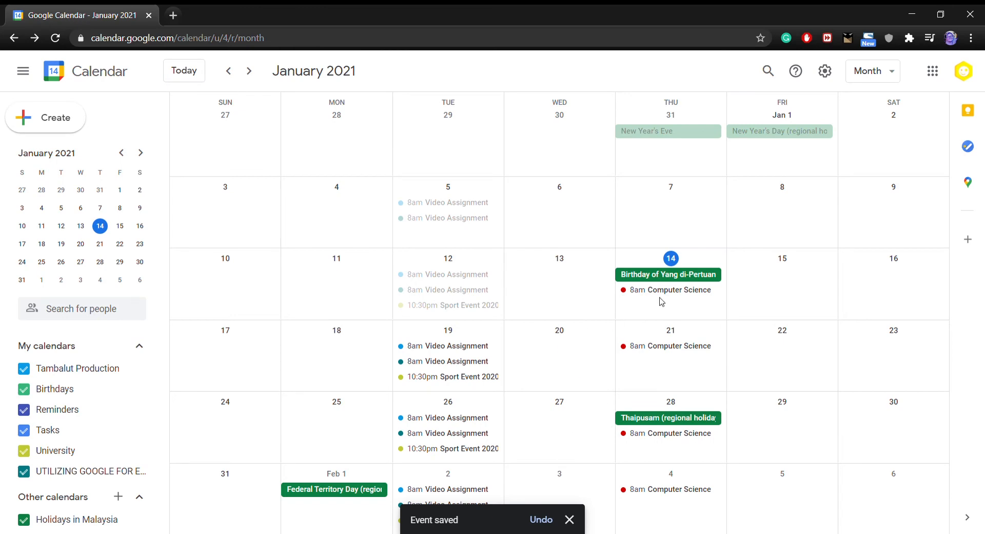
click(708, 292)
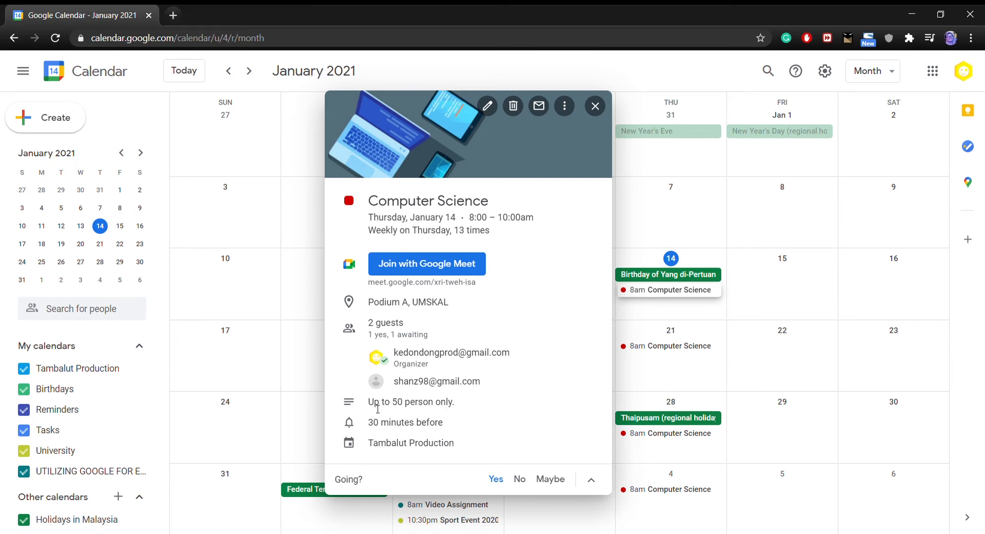
- Select the description text, then expand the Going? reply options
drag(377, 408, 455, 406)
click(458, 403)
click(591, 480)
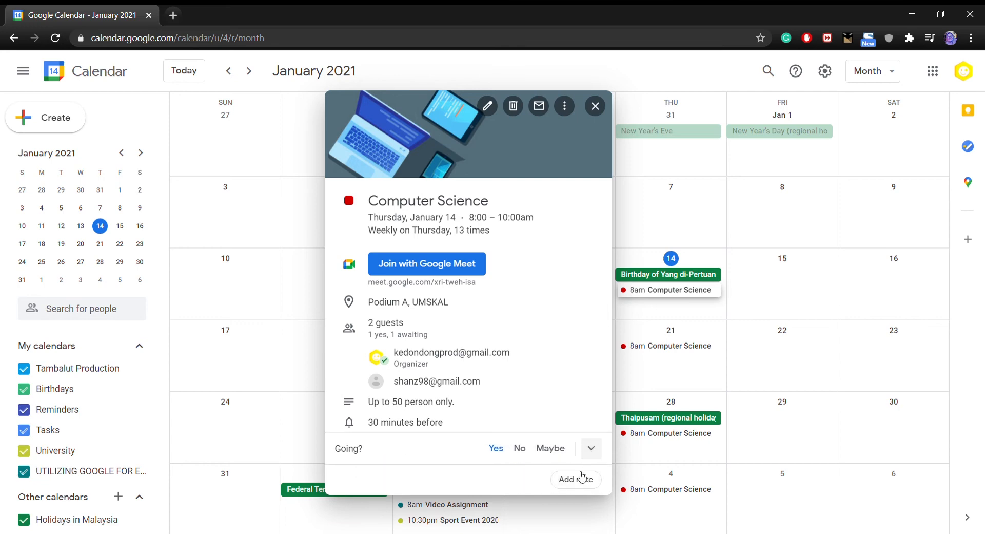
- Send a Yes RSVP to the Computer Science event with the note 'Remind me to bring a laptop.'
click(582, 478)
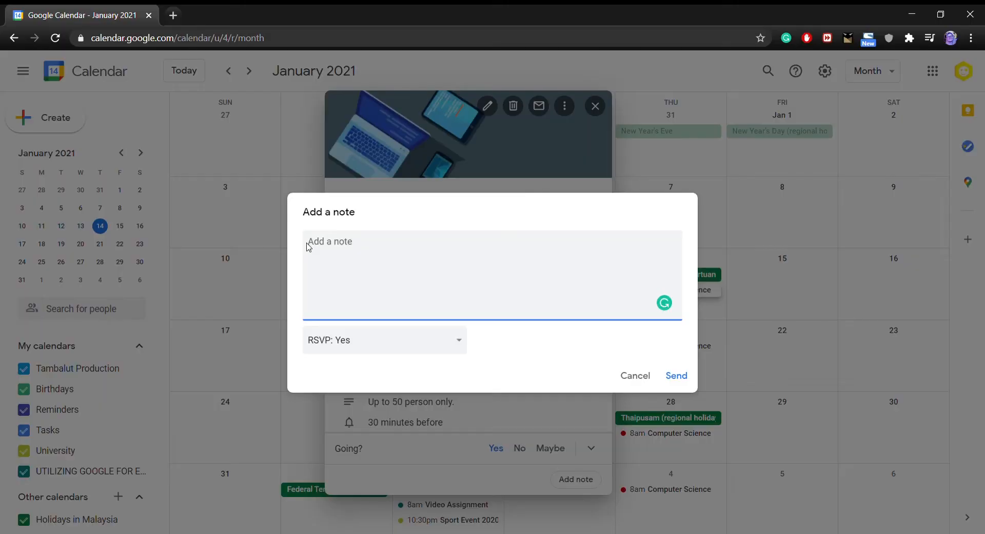
text(Remind me to bring a )
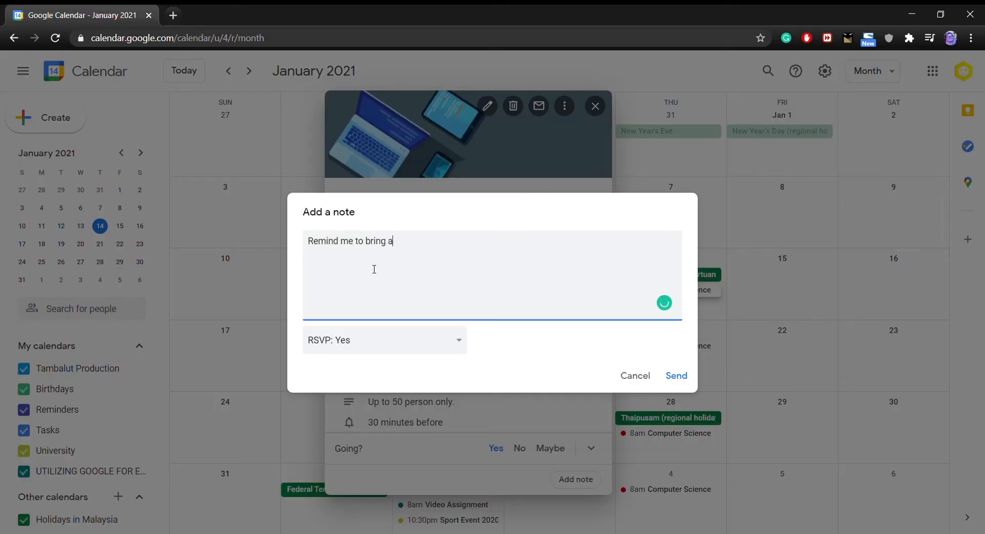
text(latop)
key(BackSpace)
click(422, 345)
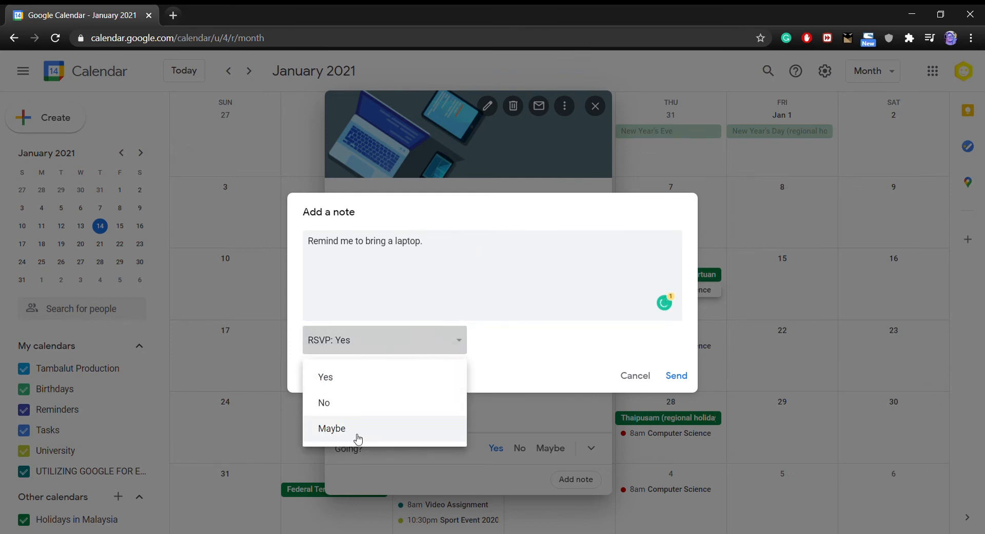
click(532, 341)
click(677, 376)
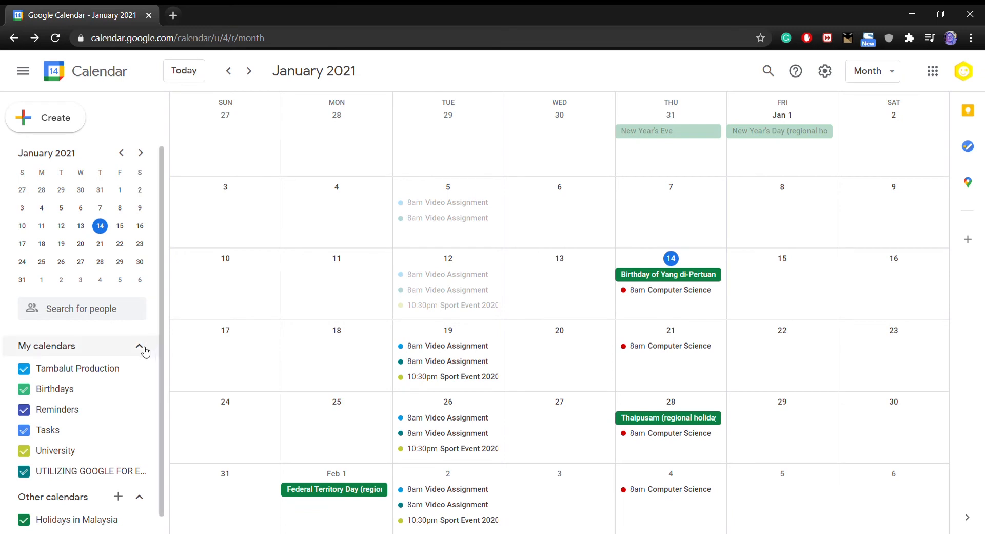
- Hide and then reshow the Tambalut Production and University calendars
mouse_move(137, 371)
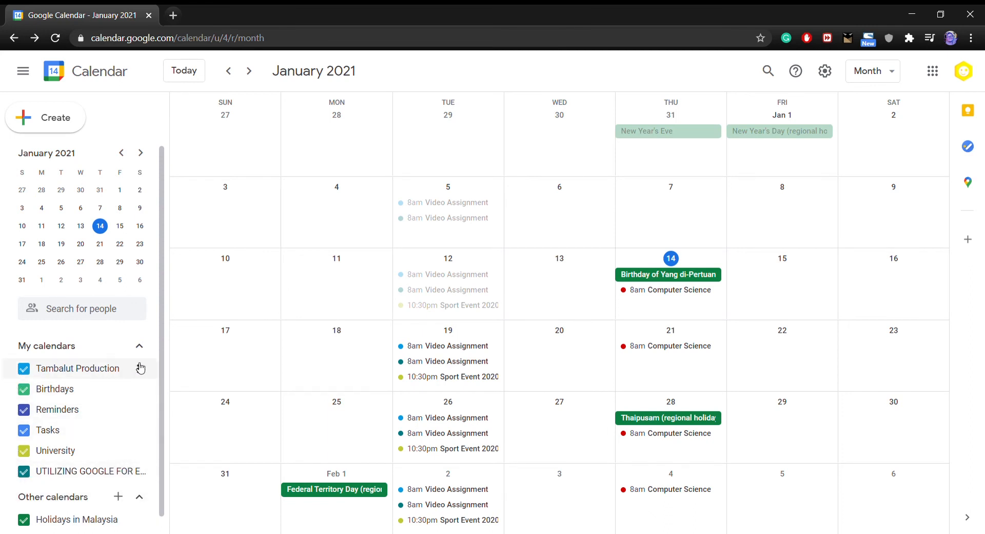
click(24, 370)
click(24, 369)
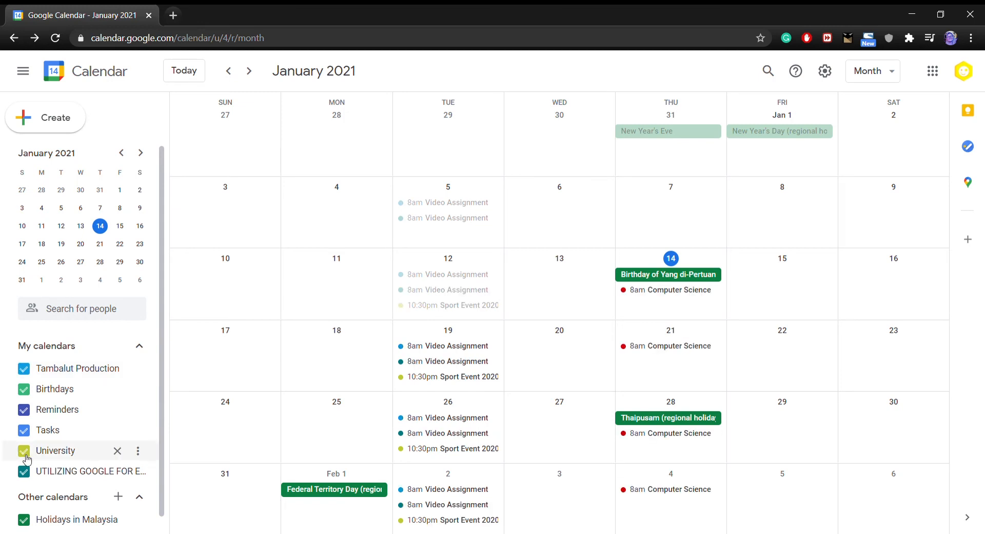
click(27, 456)
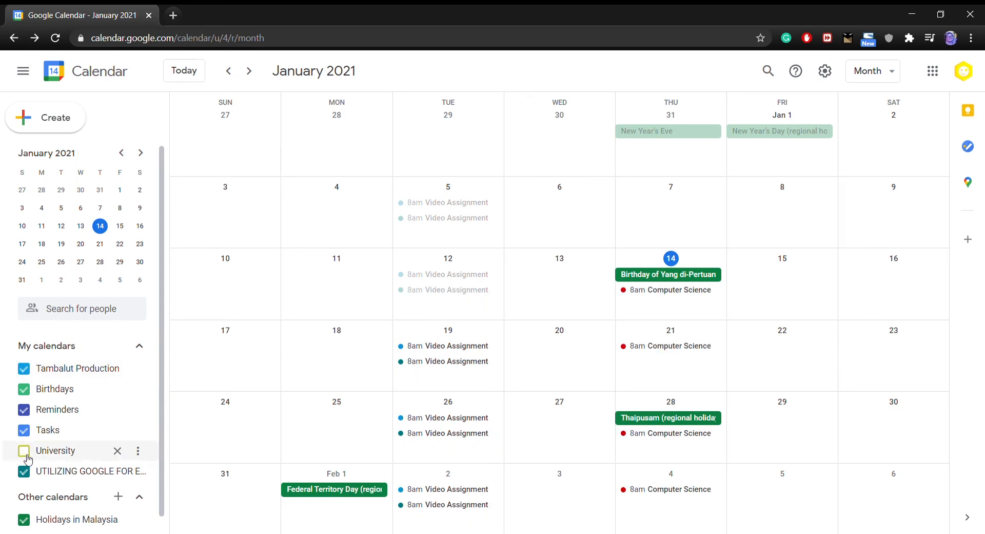
click(28, 457)
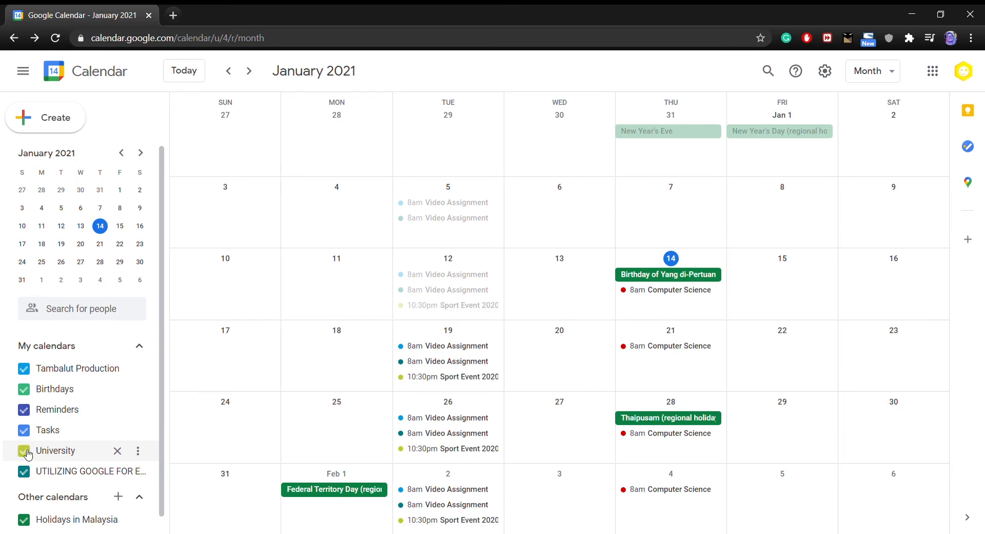
- Collapse and re-expand Other calendars, then bring up its add-calendar options
click(140, 497)
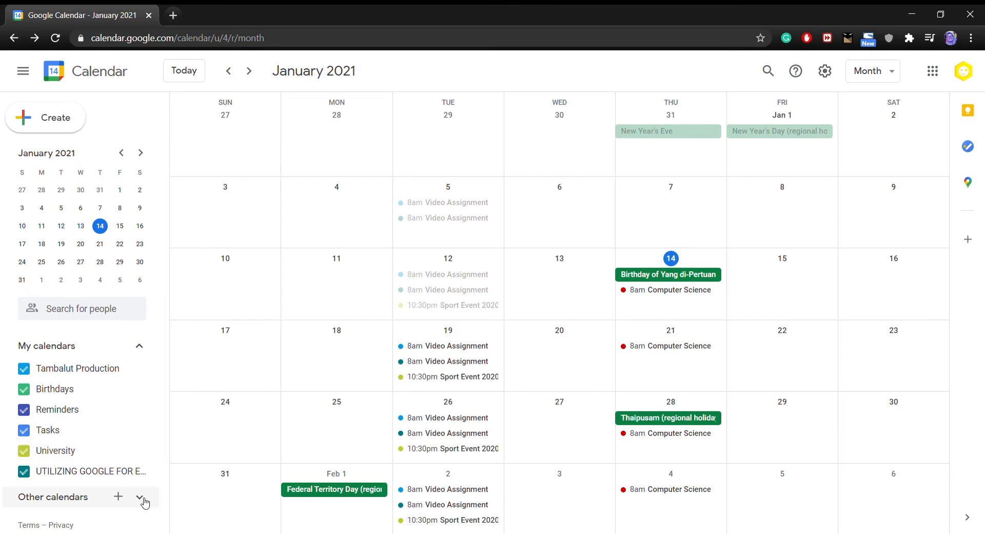
click(142, 497)
click(118, 496)
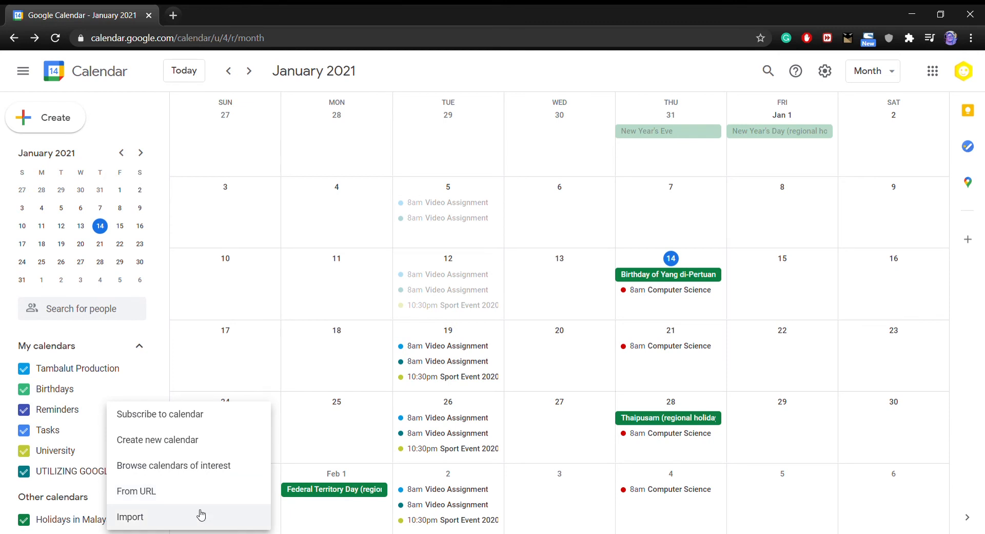
- Look at the Subscribe to calendar and Create new calendar pages
click(229, 420)
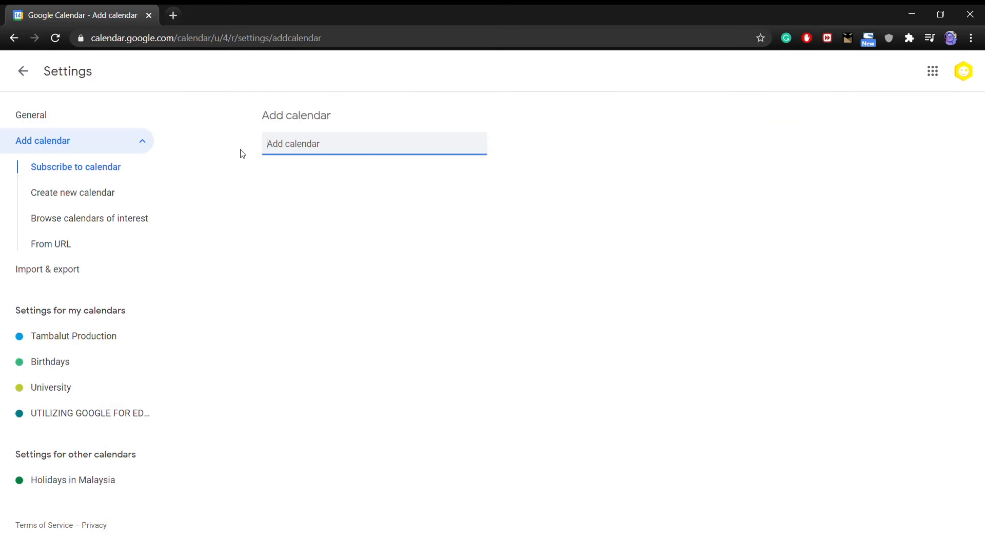
click(101, 172)
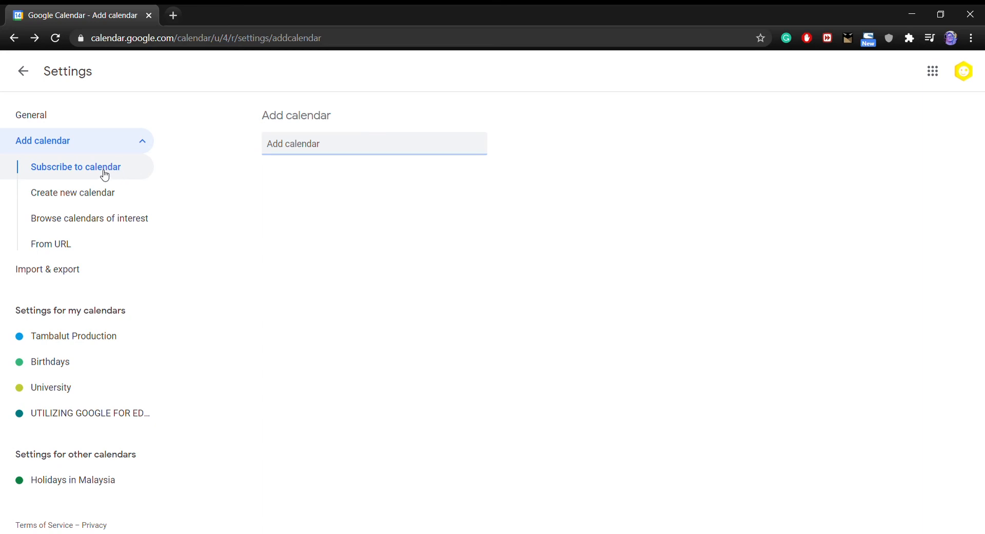
click(99, 195)
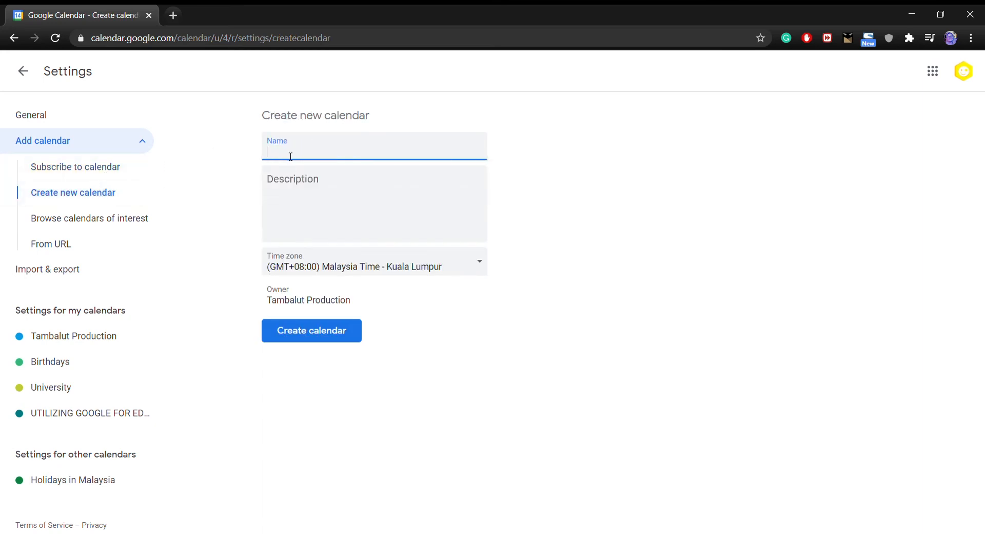
click(310, 186)
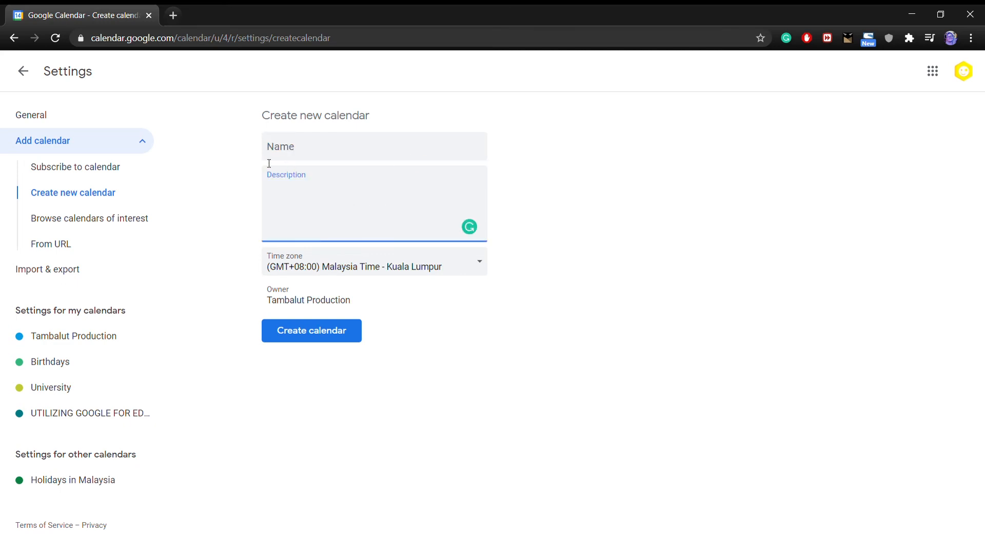
- Scroll through the Browse calendars of interest list
click(129, 220)
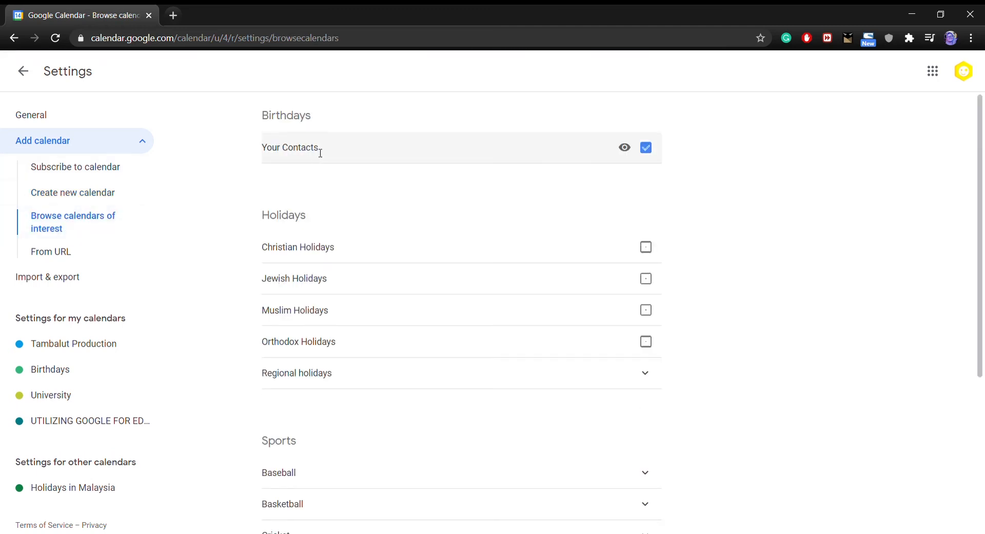
scroll(652, 254, down, 2)
scroll(652, 255, down, 1)
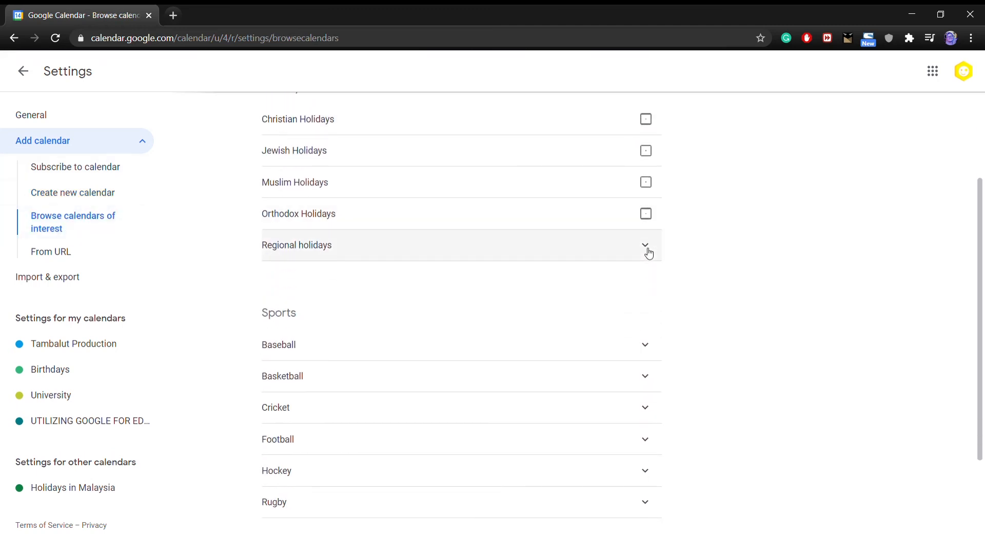
scroll(649, 244, up, 2)
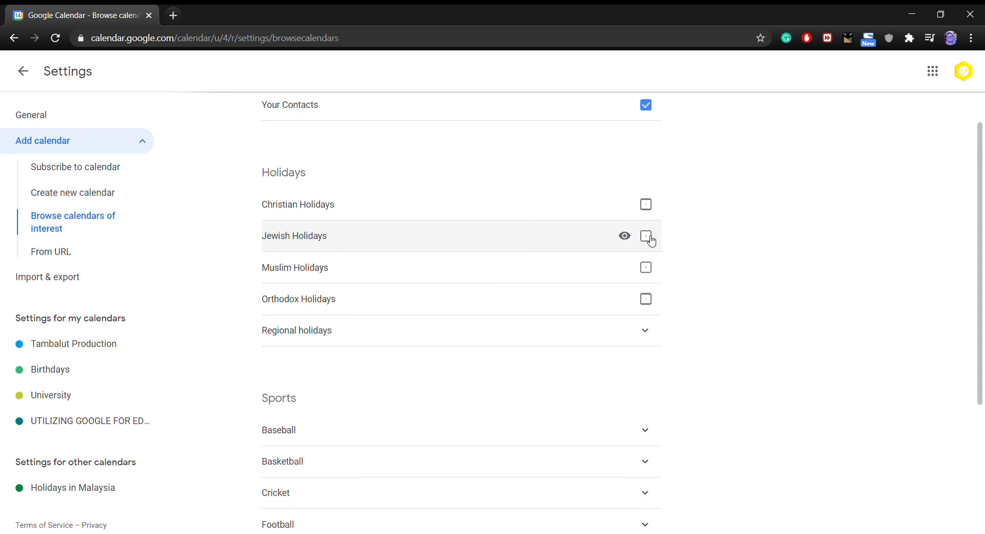
scroll(650, 240, down, 4)
click(80, 255)
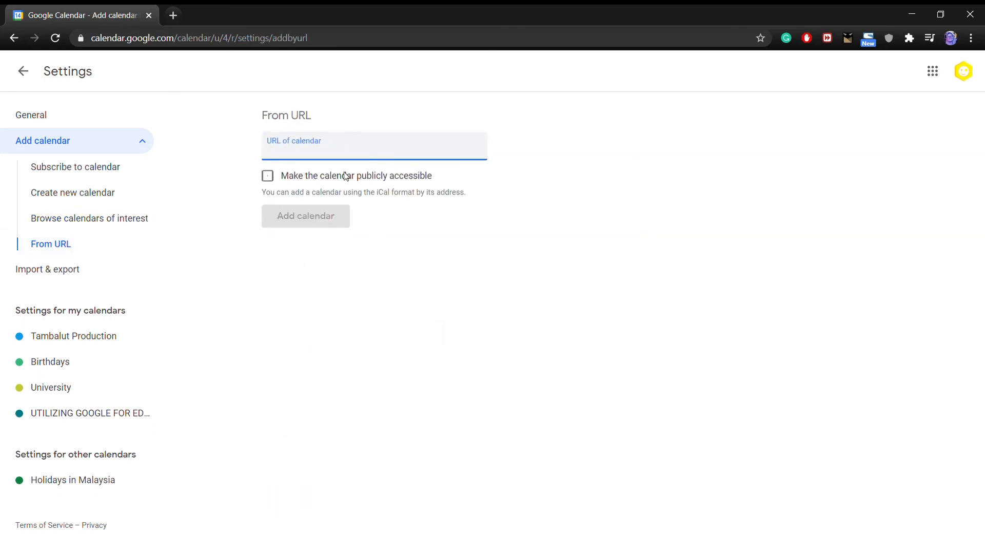
click(75, 269)
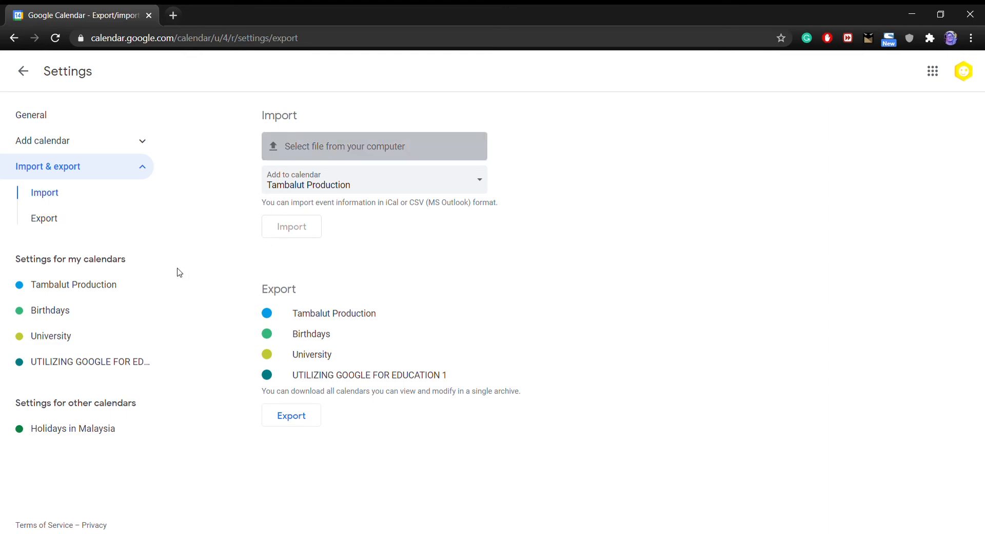
click(89, 286)
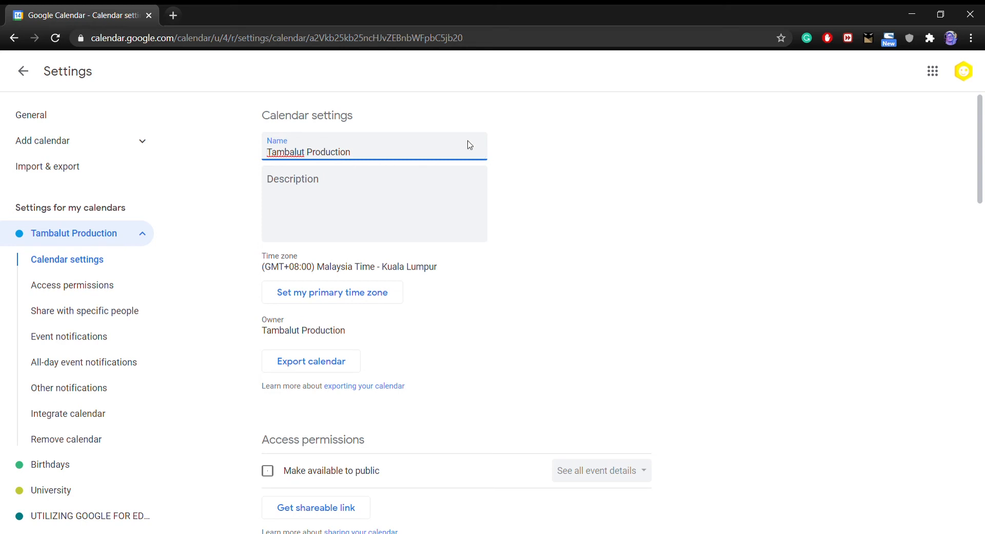
click(319, 186)
scroll(521, 208, down, 1)
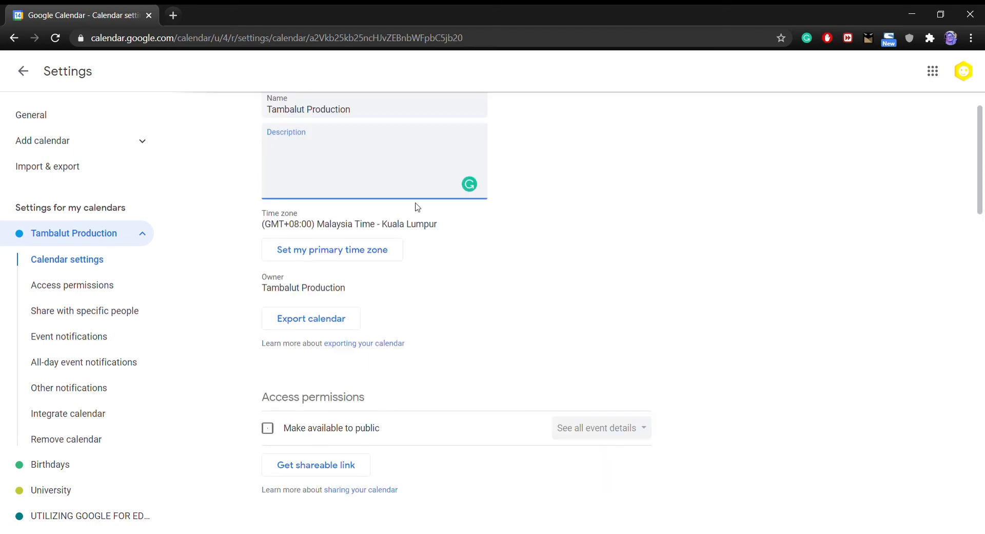
scroll(498, 229, down, 1)
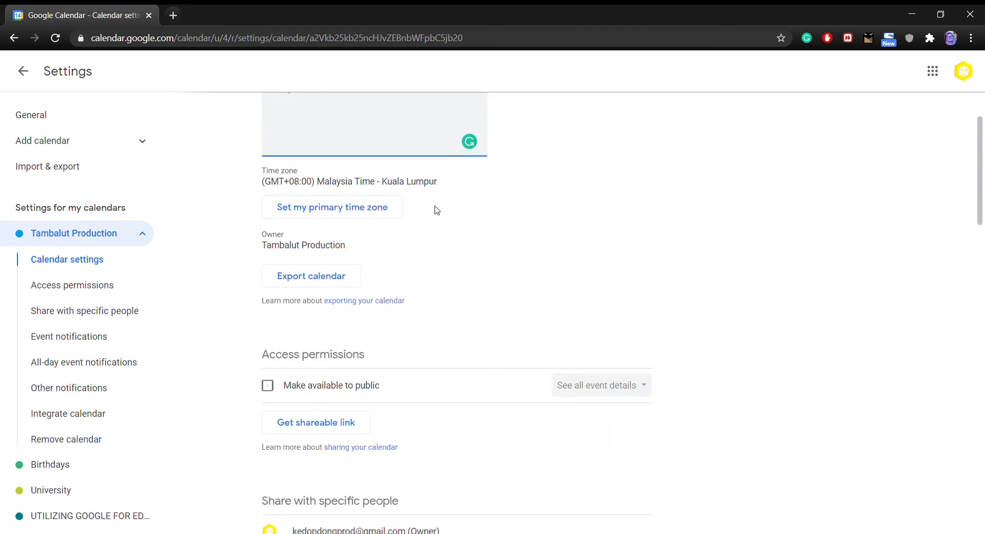
scroll(426, 211, down, 1)
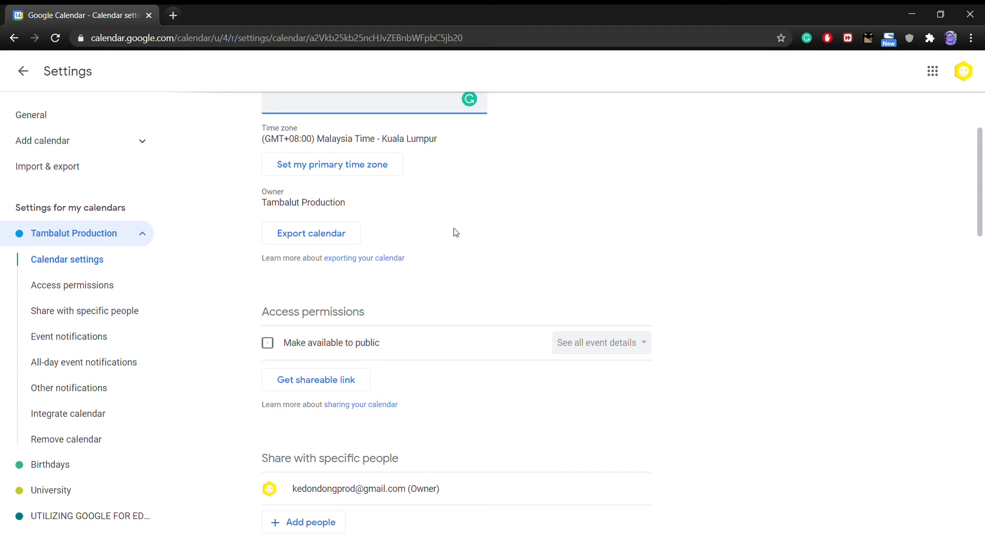
scroll(450, 248, down, 1)
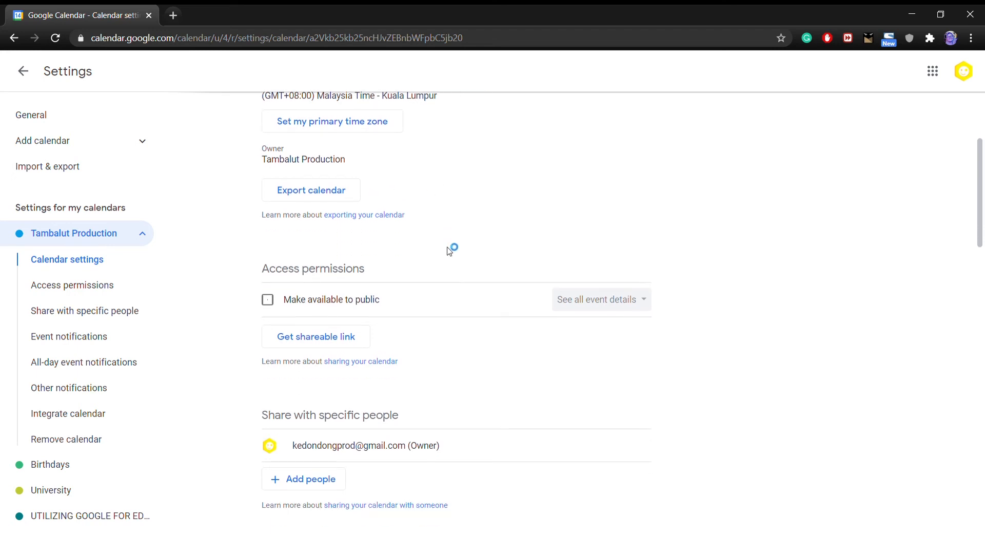
scroll(524, 239, down, 1)
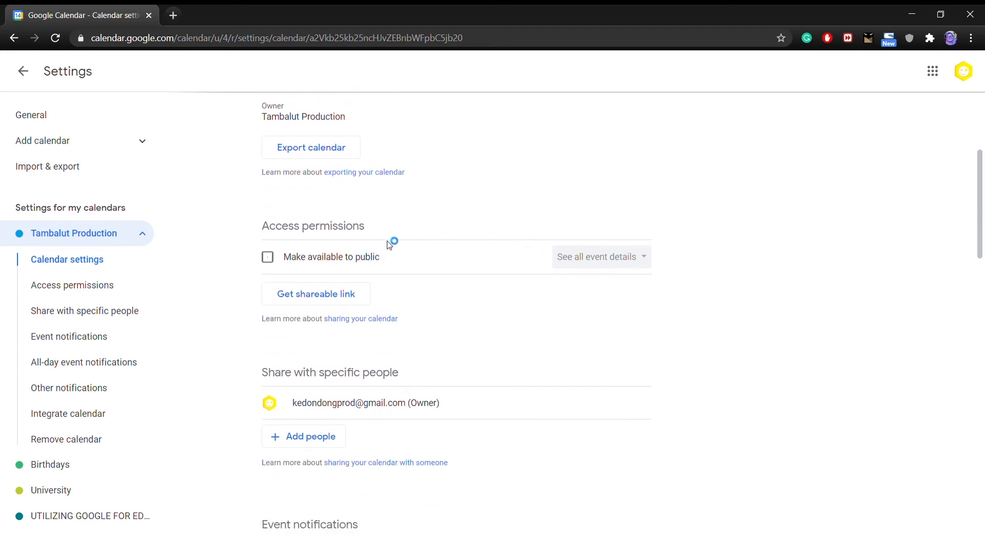
click(268, 257)
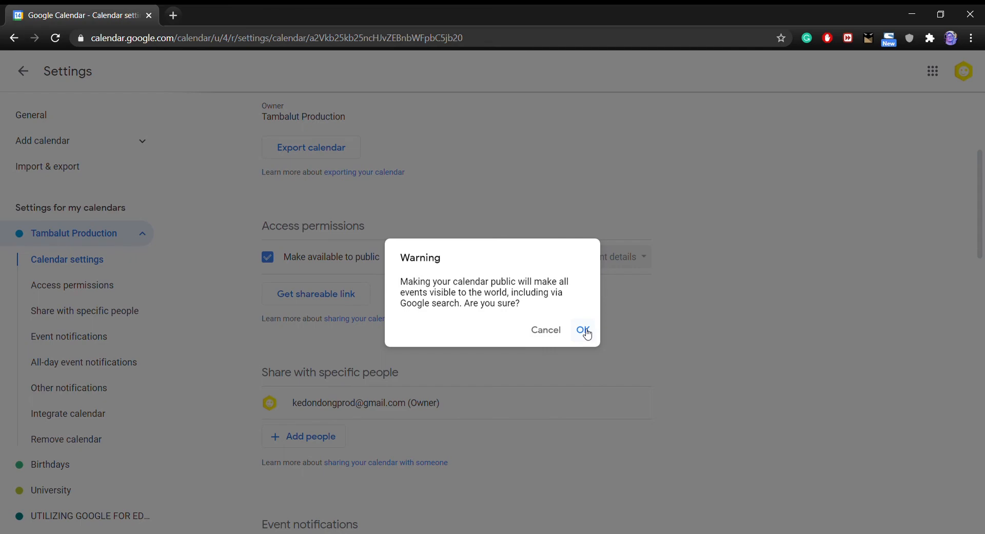
click(548, 331)
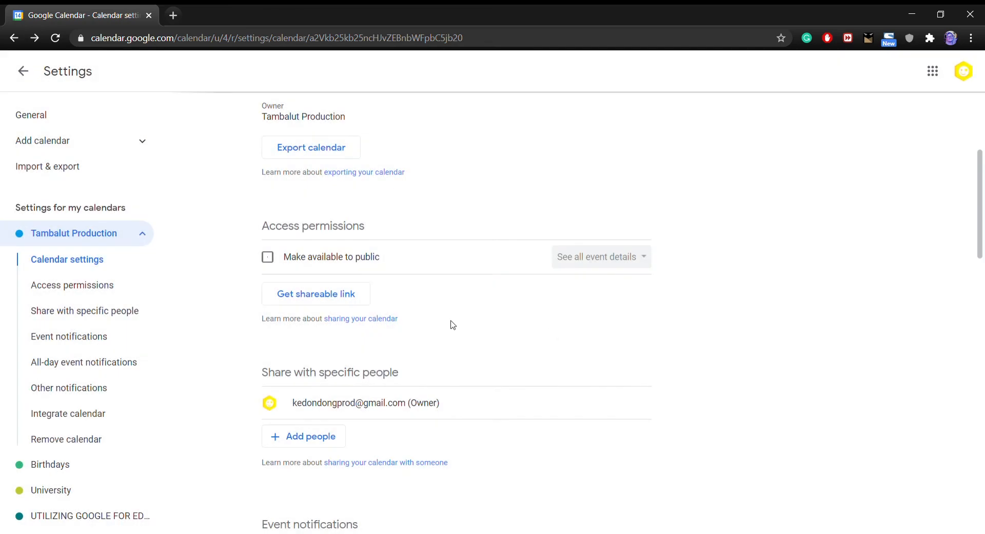
scroll(449, 323, down, 1)
scroll(462, 236, down, 1)
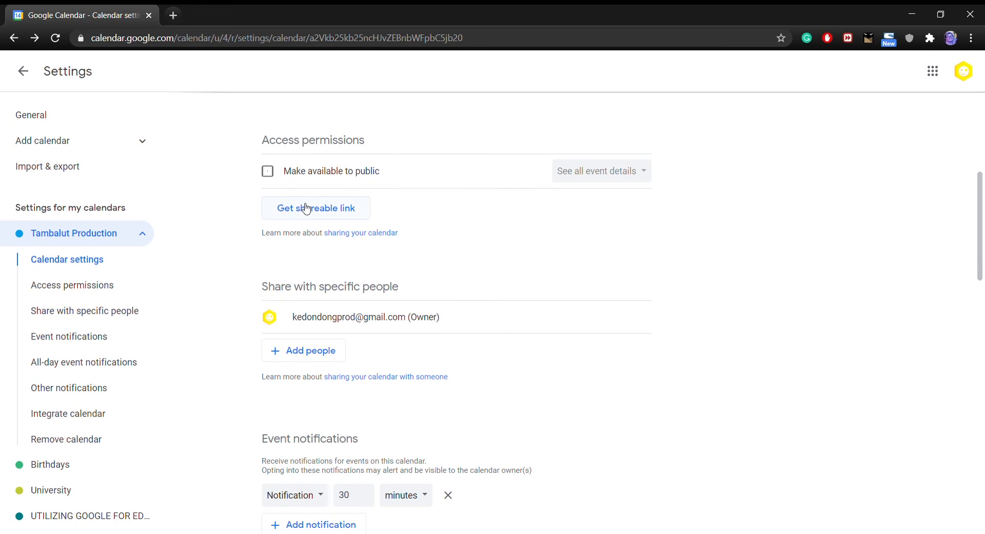
scroll(393, 216, down, 1)
click(319, 307)
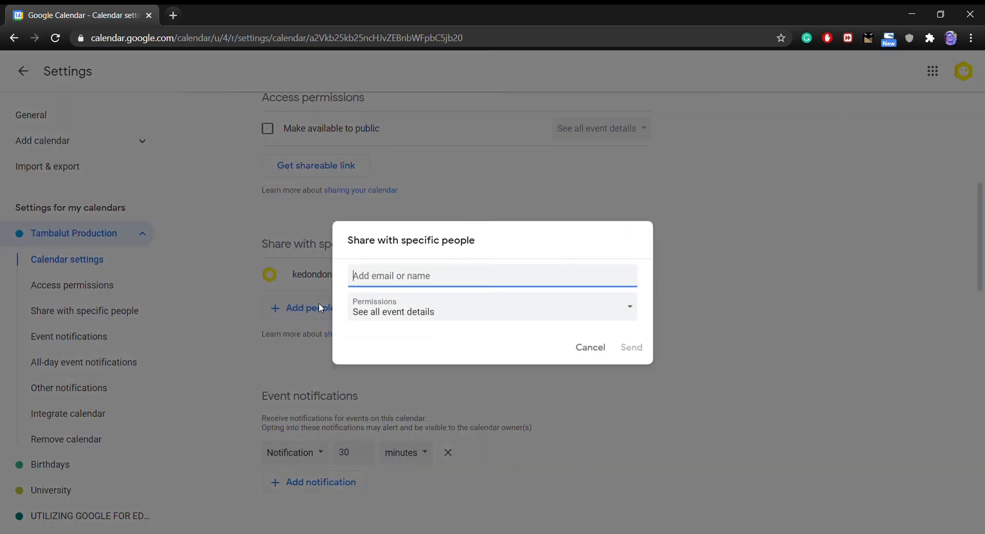
click(633, 310)
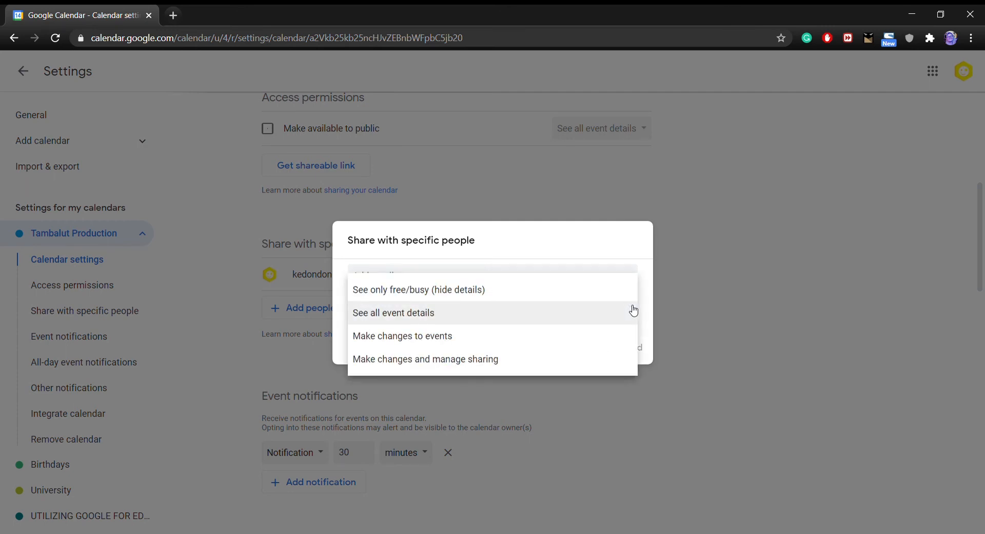
click(621, 362)
click(592, 349)
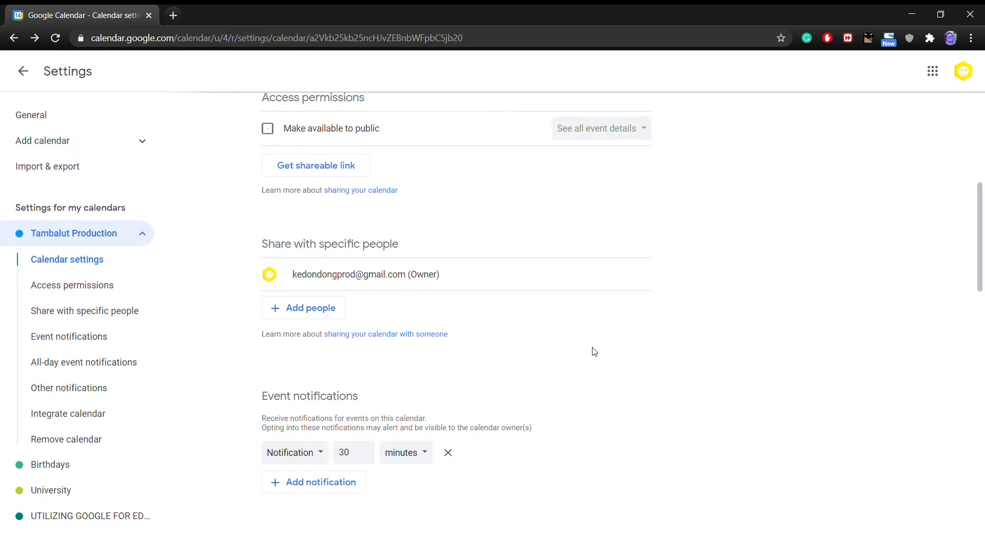
- Change the default event notification to Email, 30 minutes before
scroll(594, 351, down, 3)
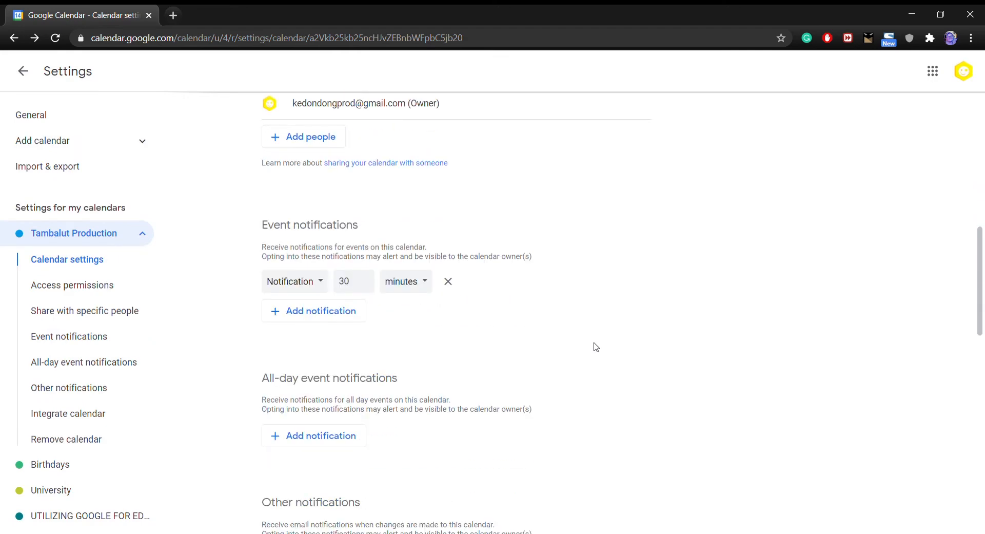
click(318, 287)
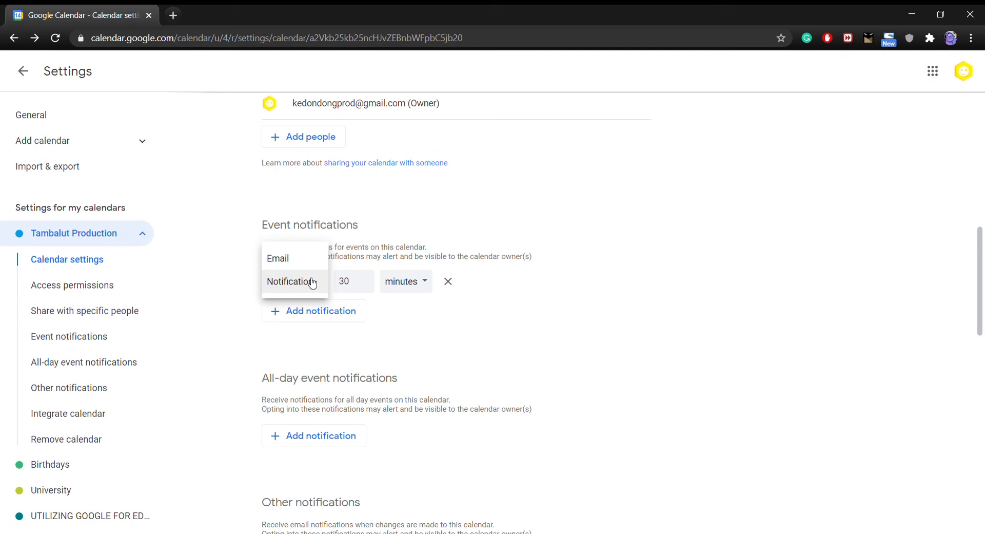
click(311, 258)
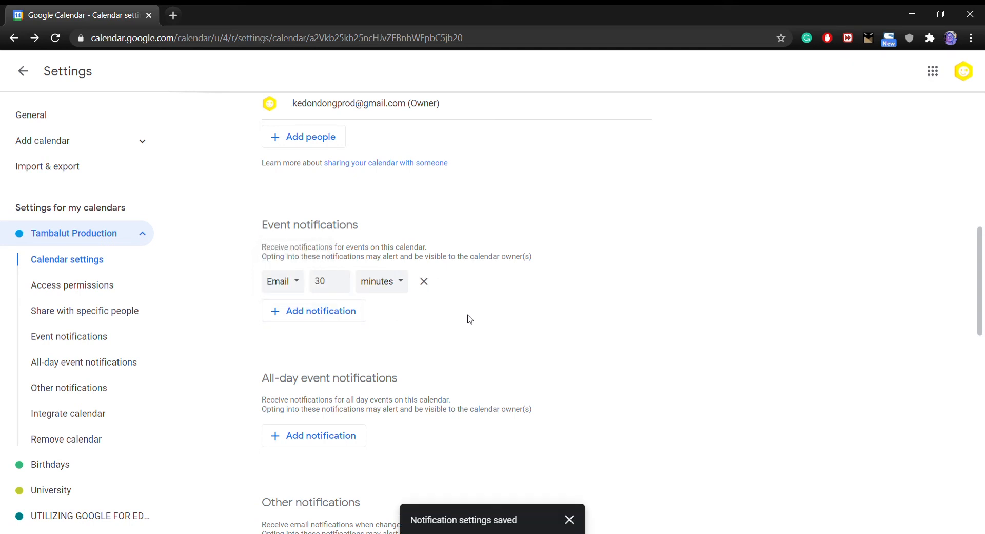
click(342, 279)
click(341, 285)
click(390, 284)
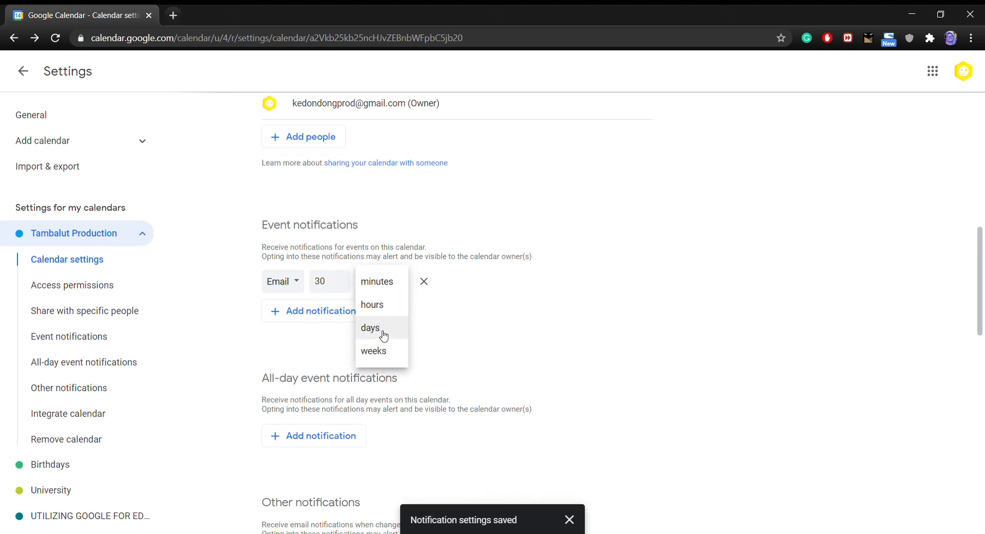
click(495, 335)
scroll(582, 358, down, 3)
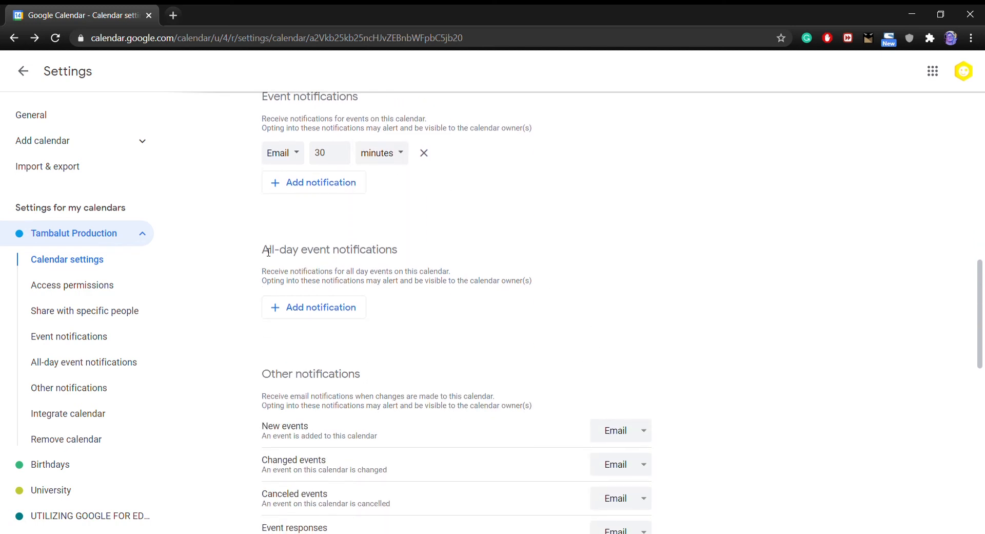
drag(268, 251, 380, 250)
click(410, 251)
scroll(493, 307, down, 1)
scroll(529, 264, down, 2)
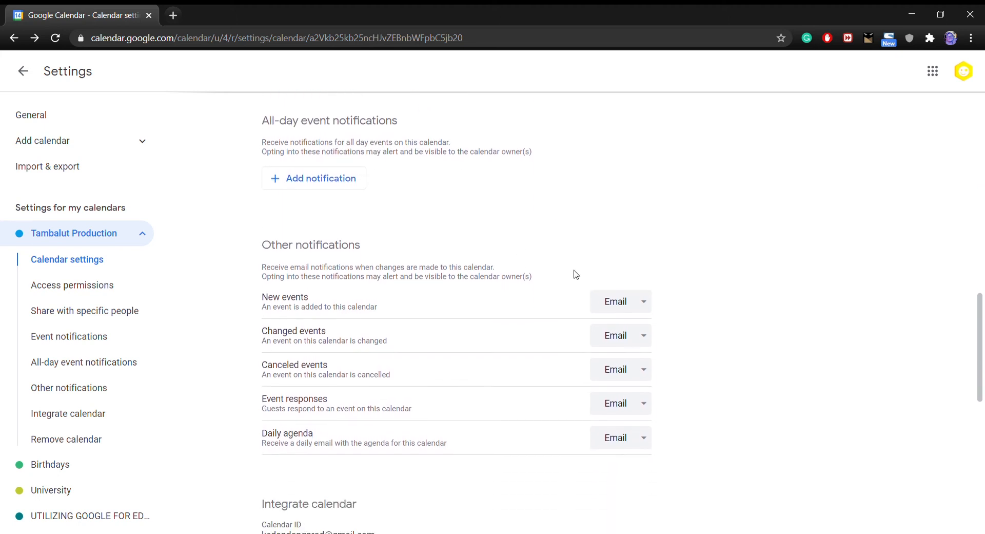
scroll(646, 277, down, 1)
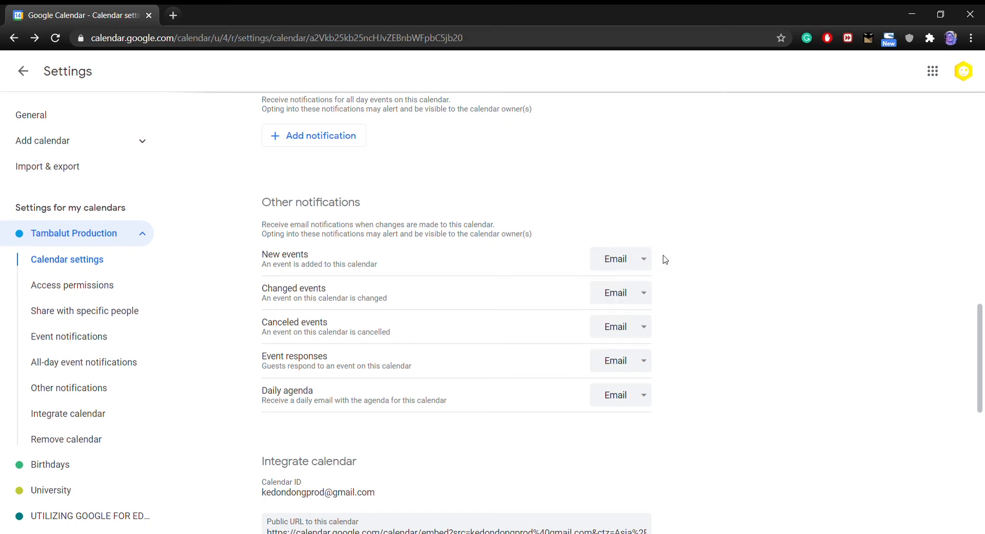
scroll(655, 229, down, 2)
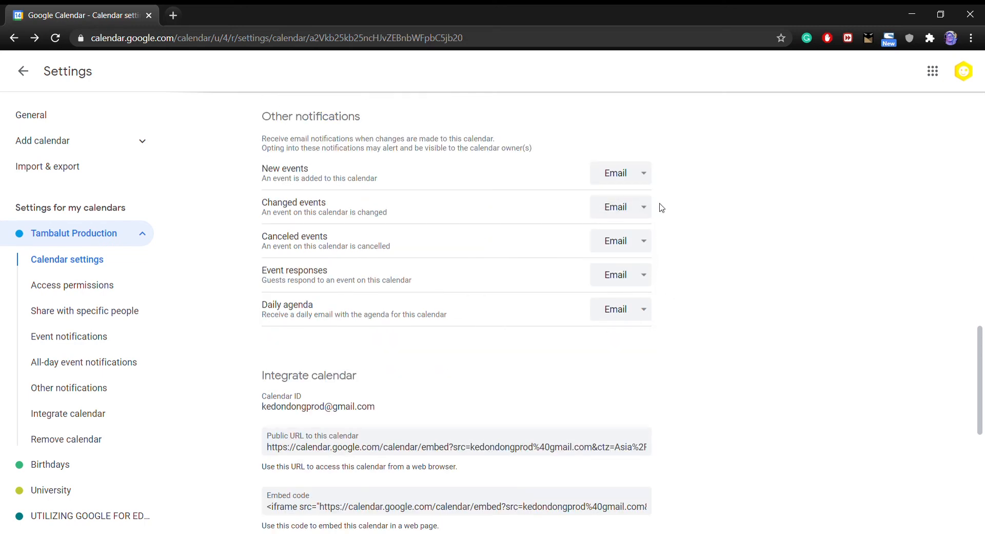
scroll(660, 319, down, 4)
scroll(661, 319, down, 3)
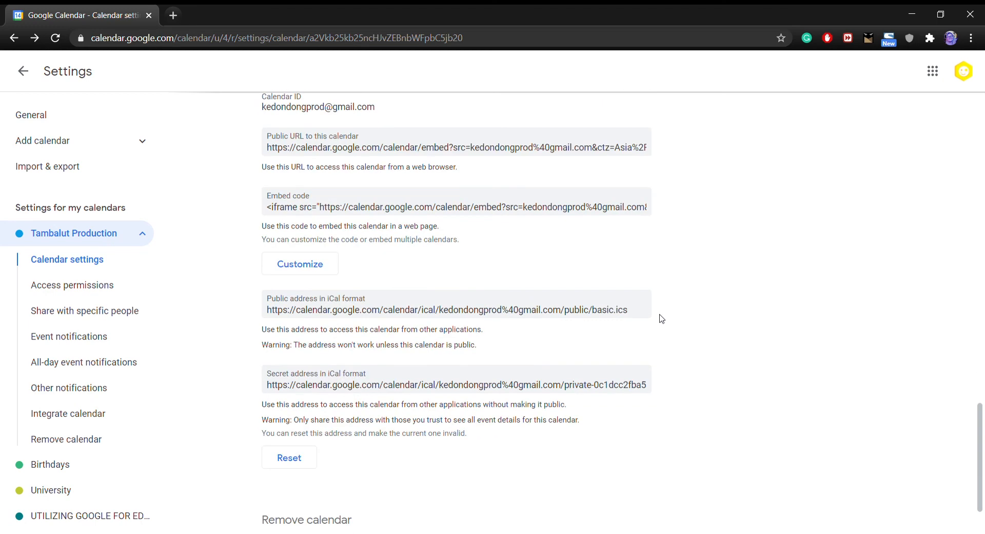
scroll(662, 319, up, 1)
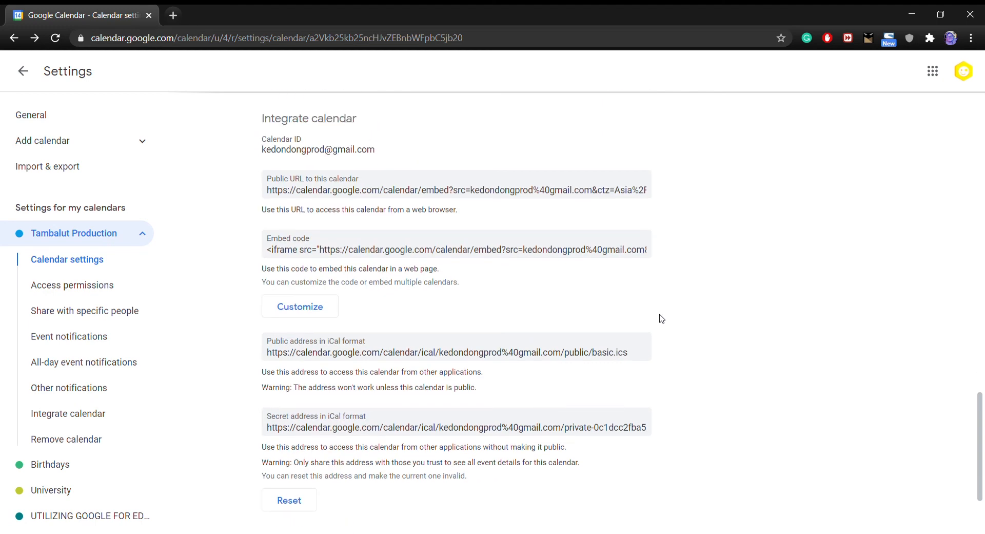
scroll(557, 215, up, 1)
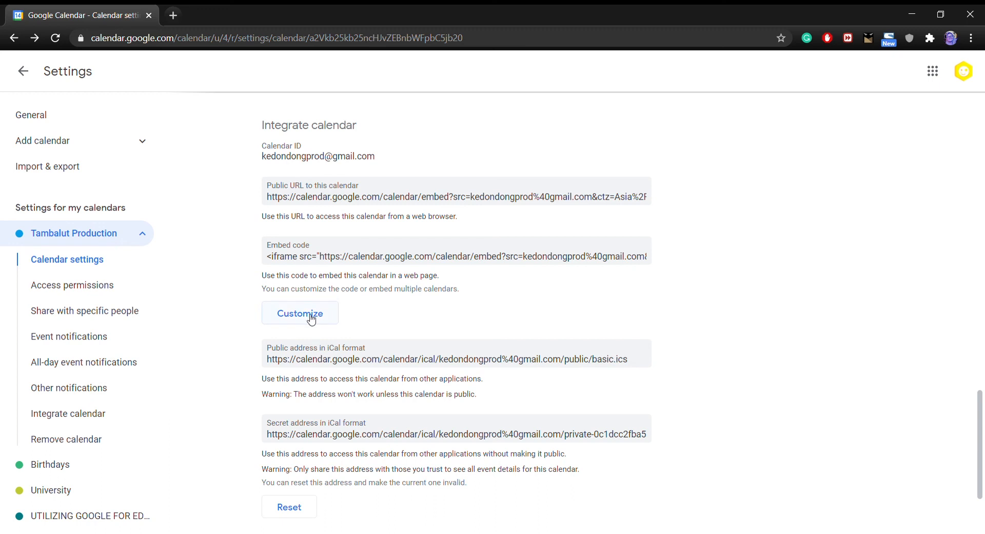
scroll(710, 285, down, 2)
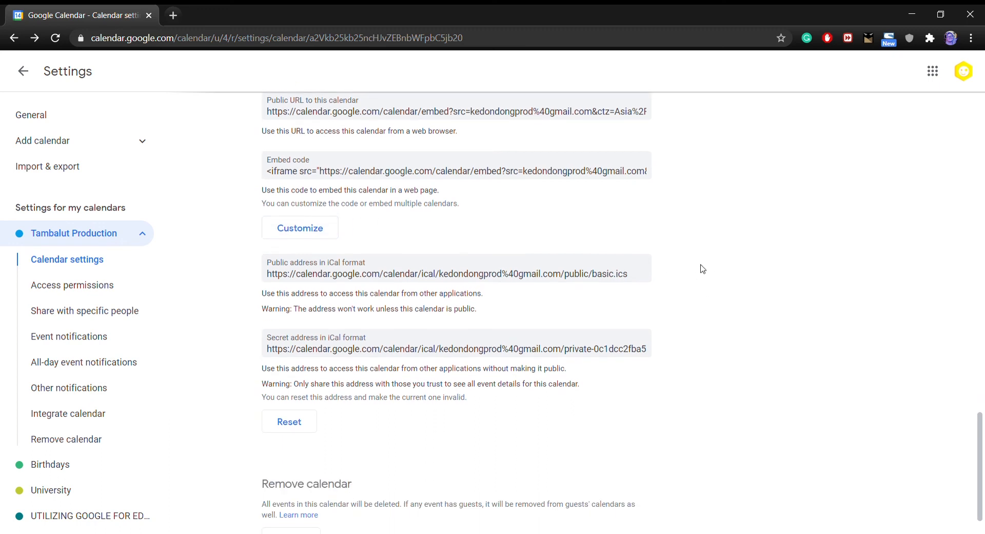
scroll(703, 266, down, 1)
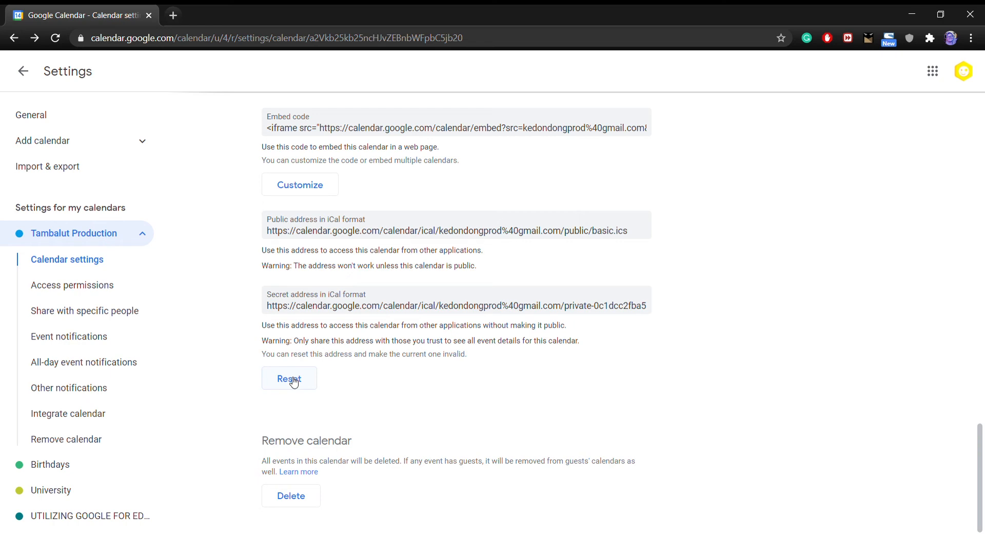
click(292, 380)
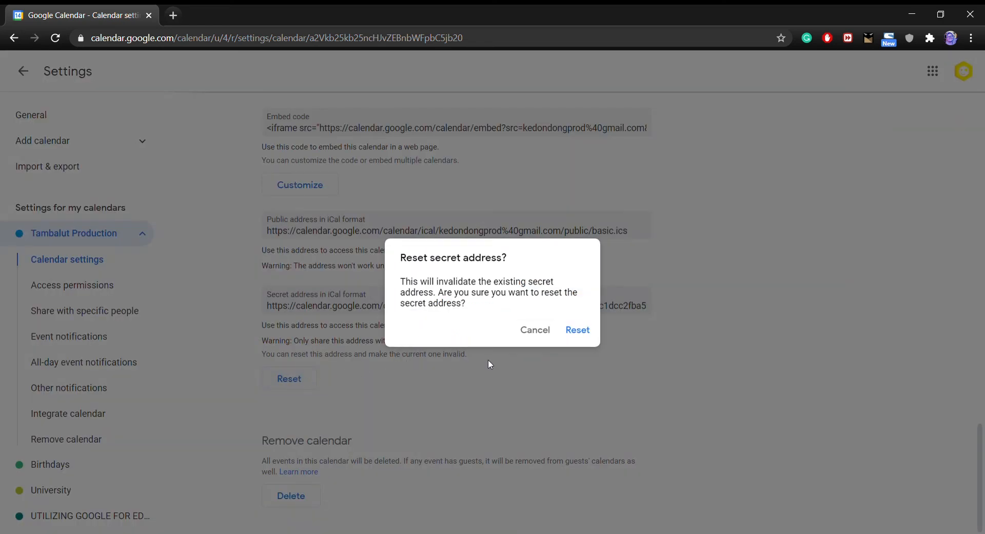
- Cancel the secret-address reset, collapse Tambalut Production and exit Settings to January 2021
click(534, 330)
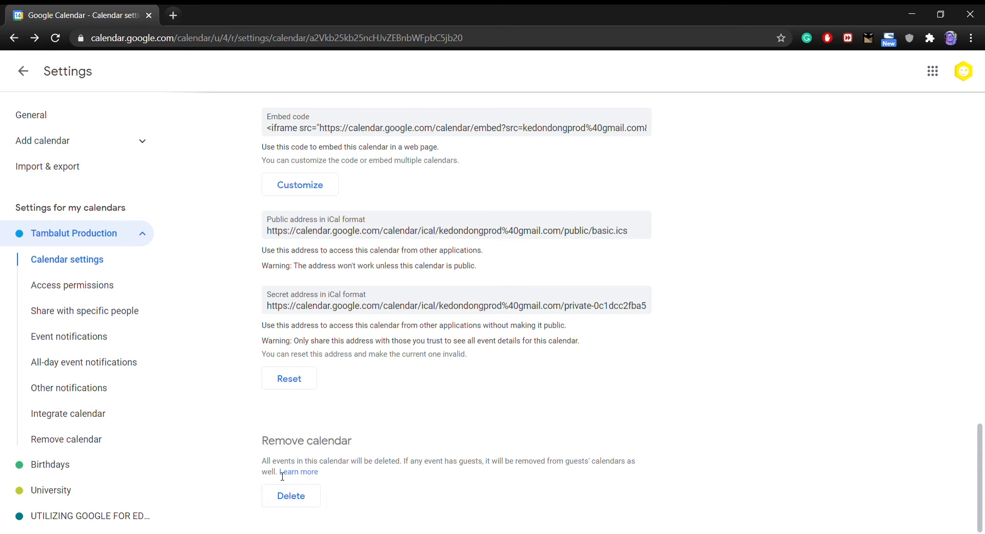
drag(263, 466, 407, 468)
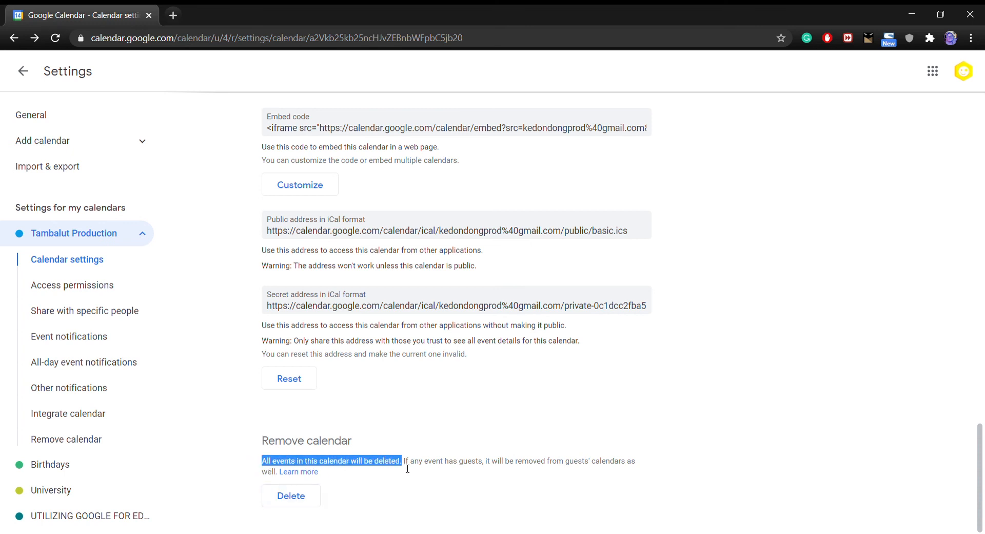
click(500, 469)
drag(459, 466, 480, 467)
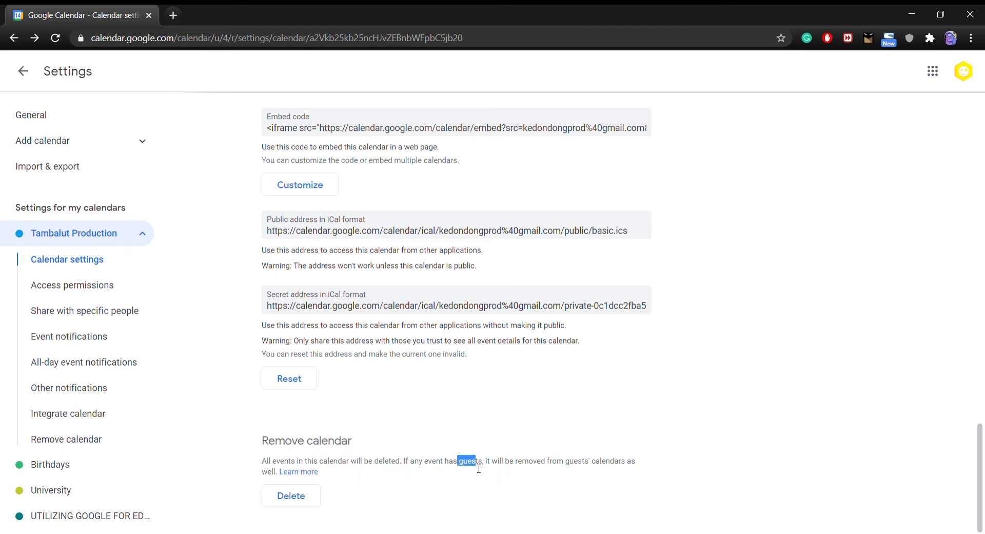
click(532, 465)
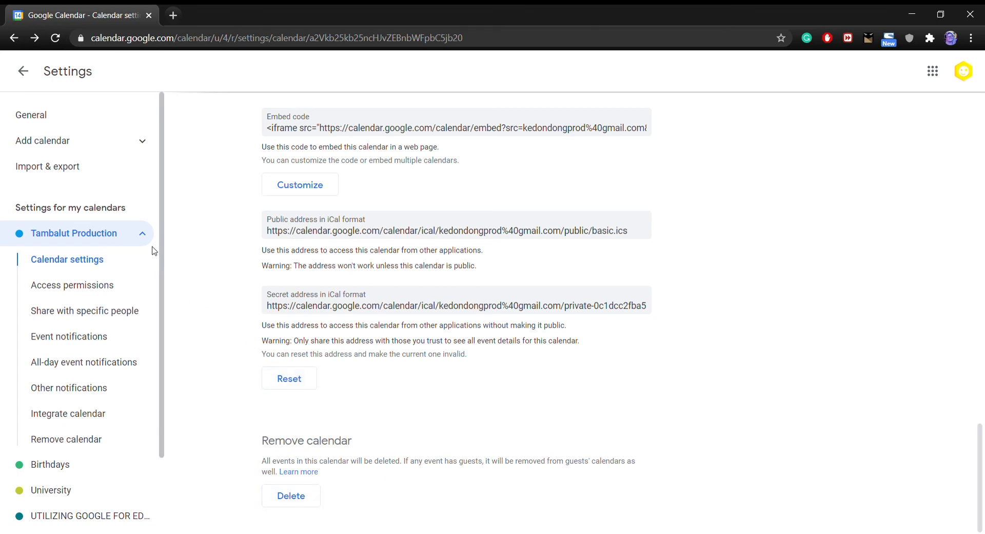
click(142, 234)
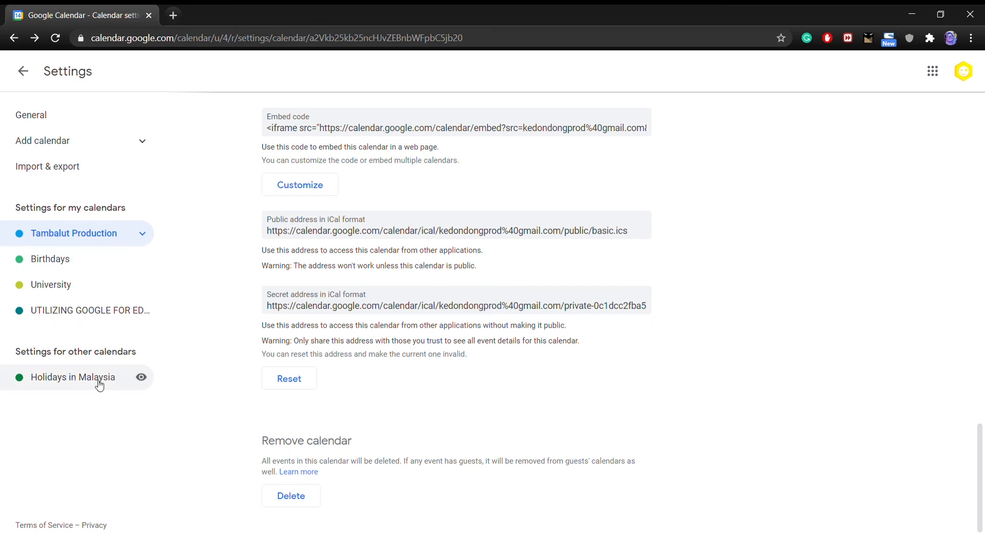
click(23, 70)
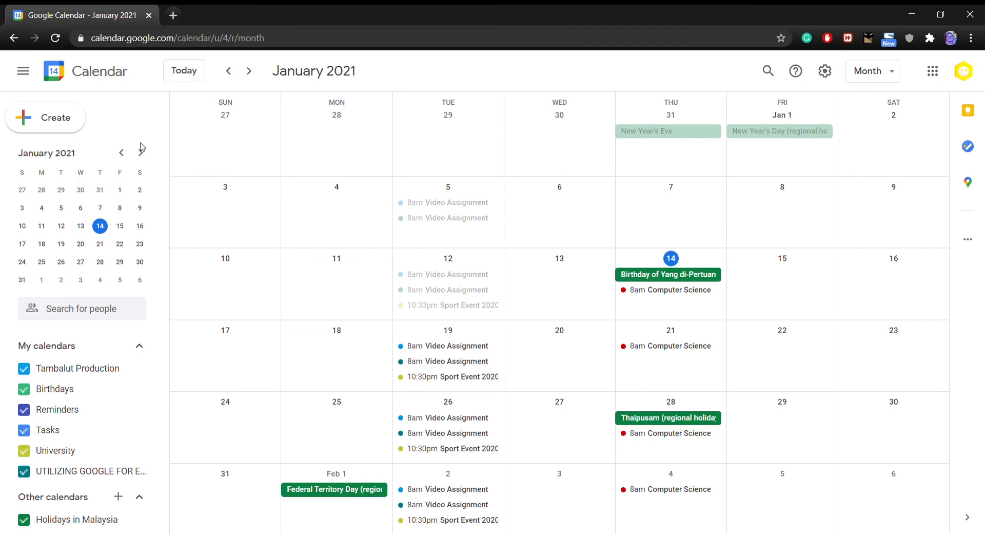
click(61, 228)
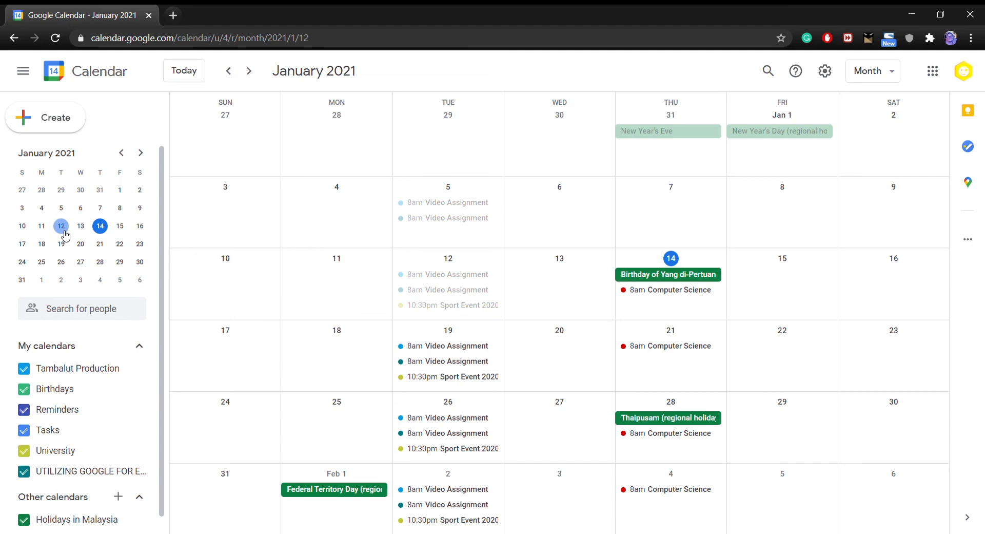
click(100, 263)
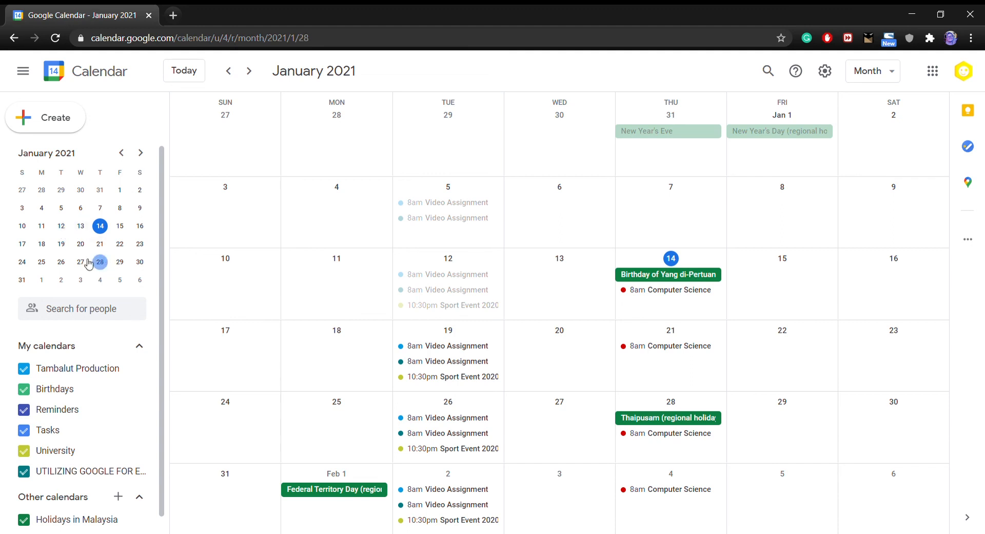
click(42, 263)
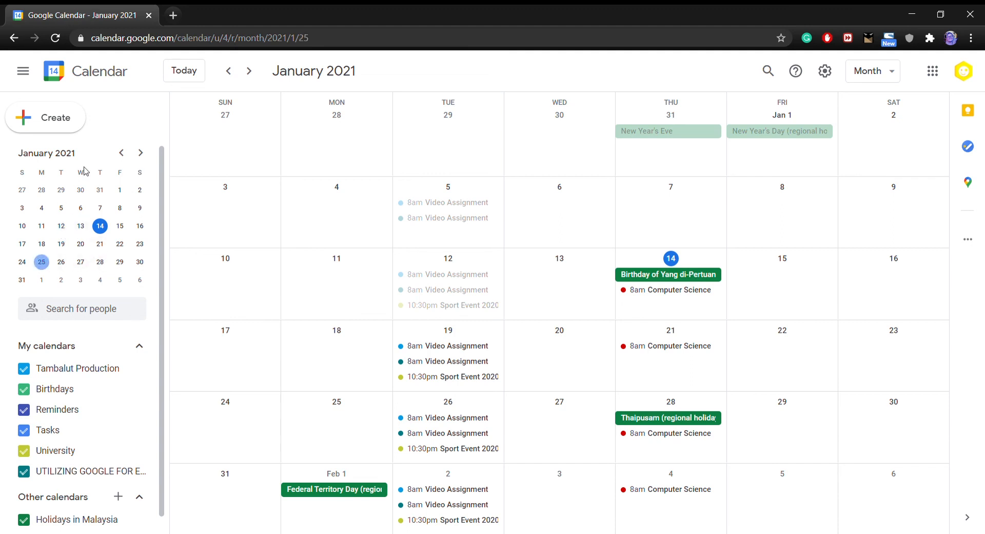
click(192, 73)
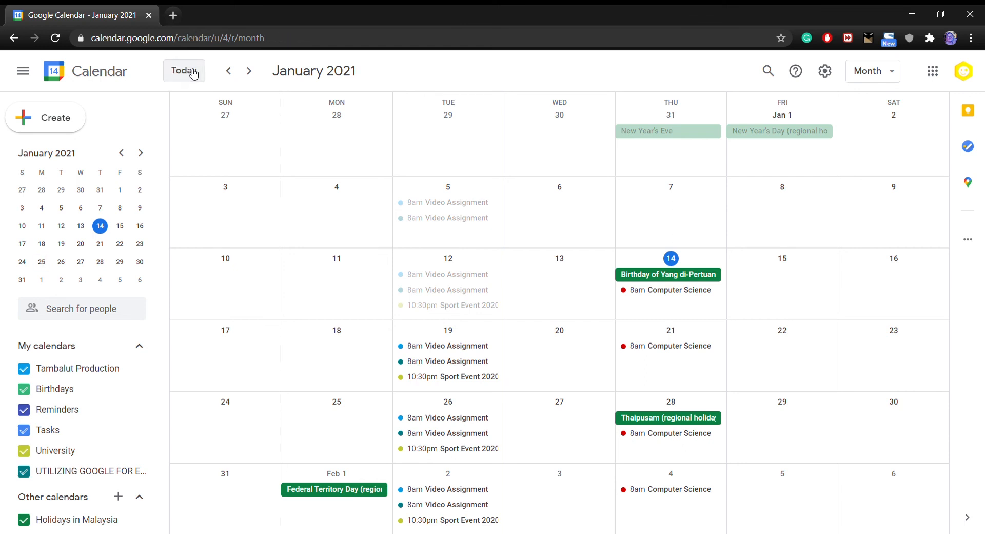
click(238, 73)
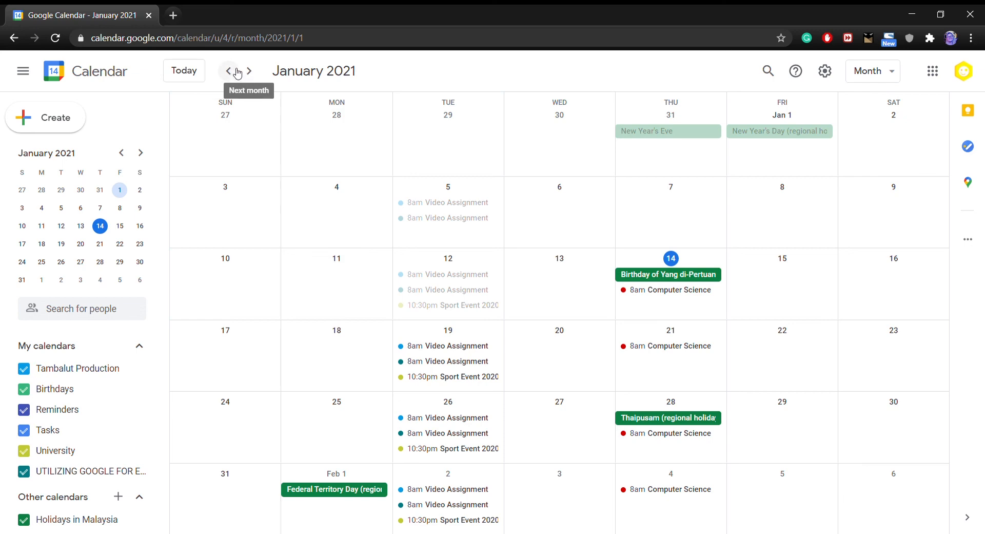
click(236, 75)
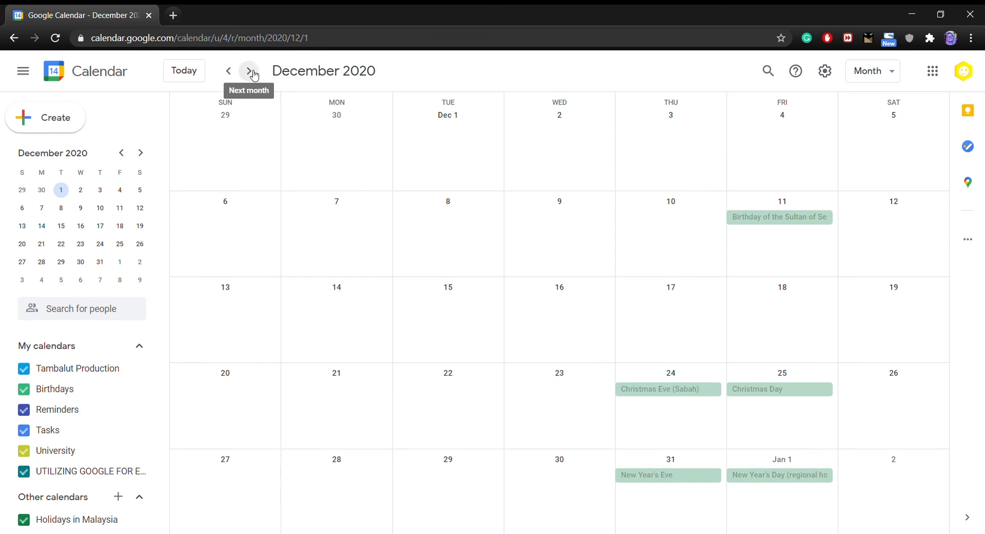
click(254, 75)
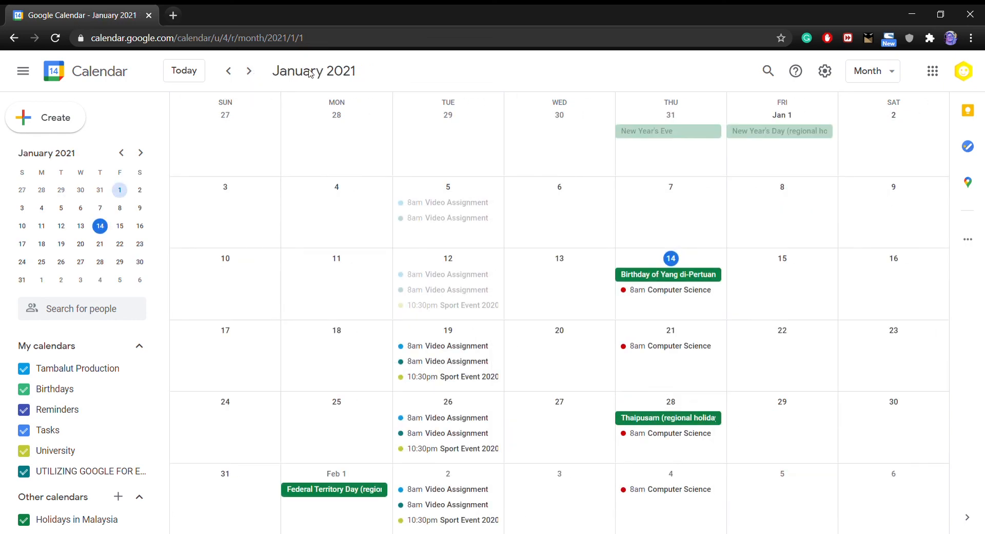
click(773, 75)
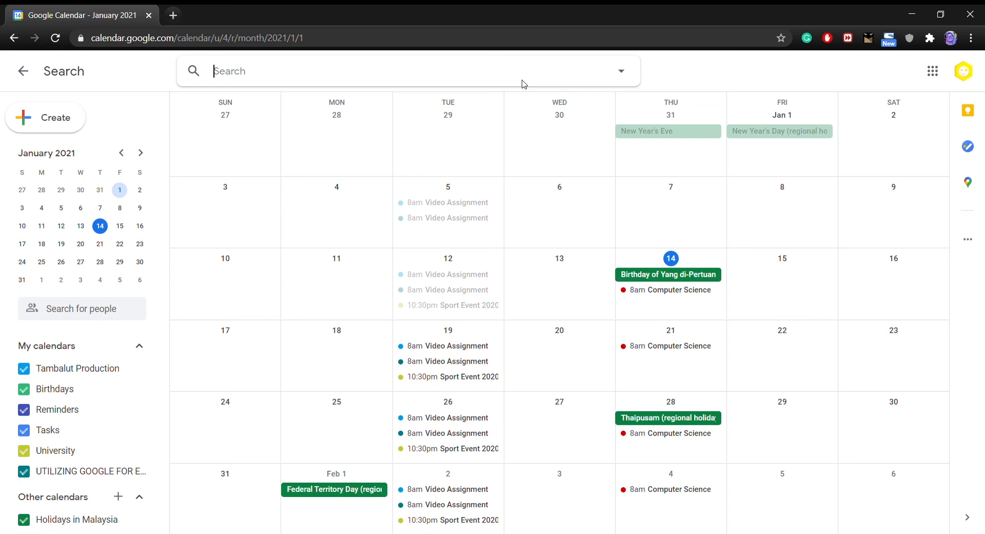
text(video)
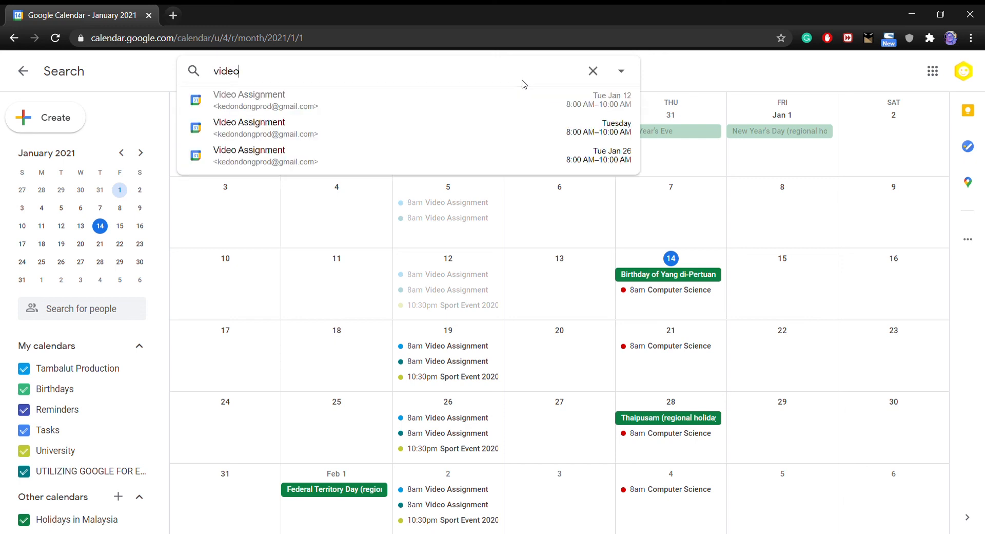
click(367, 107)
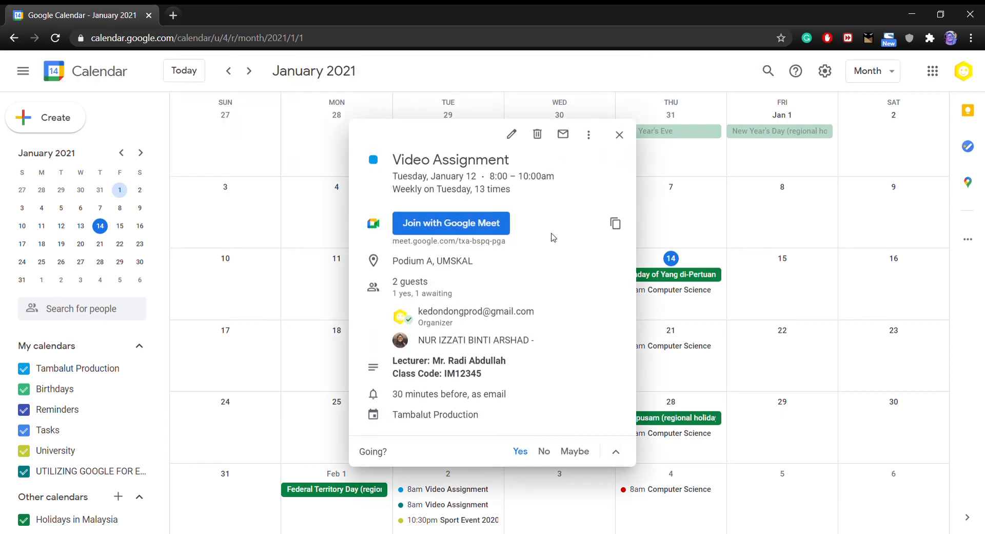
click(827, 73)
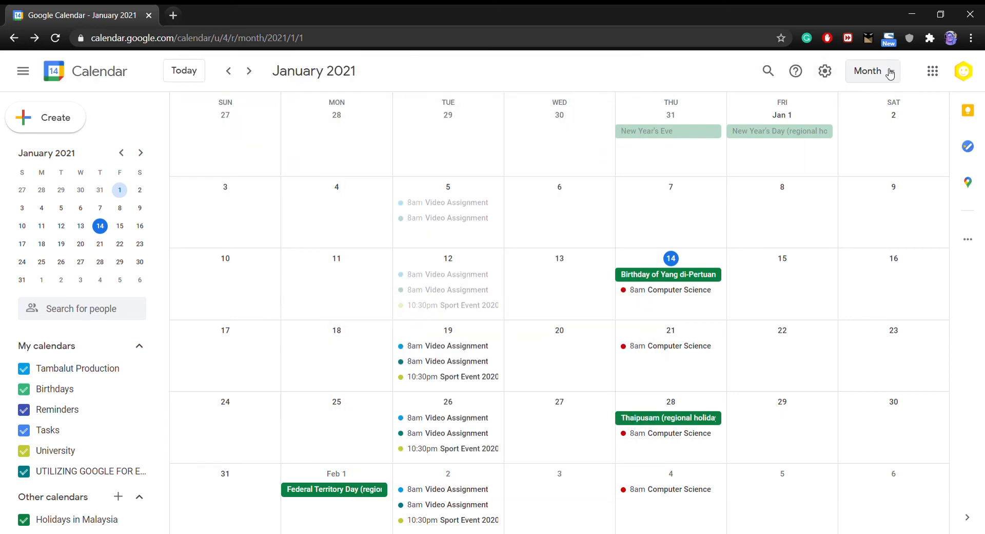
- Cycle through the Day, Week and Month view modes
click(893, 73)
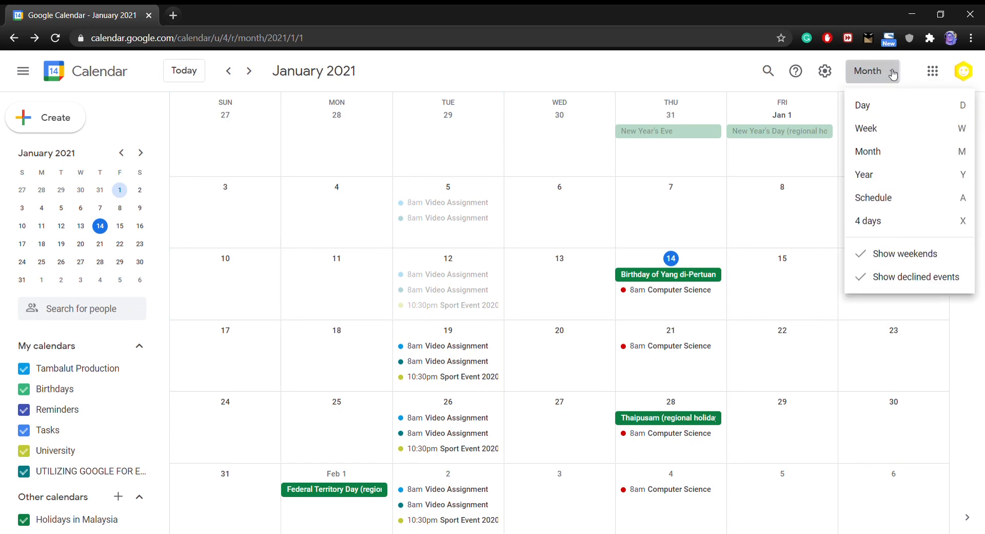
click(861, 105)
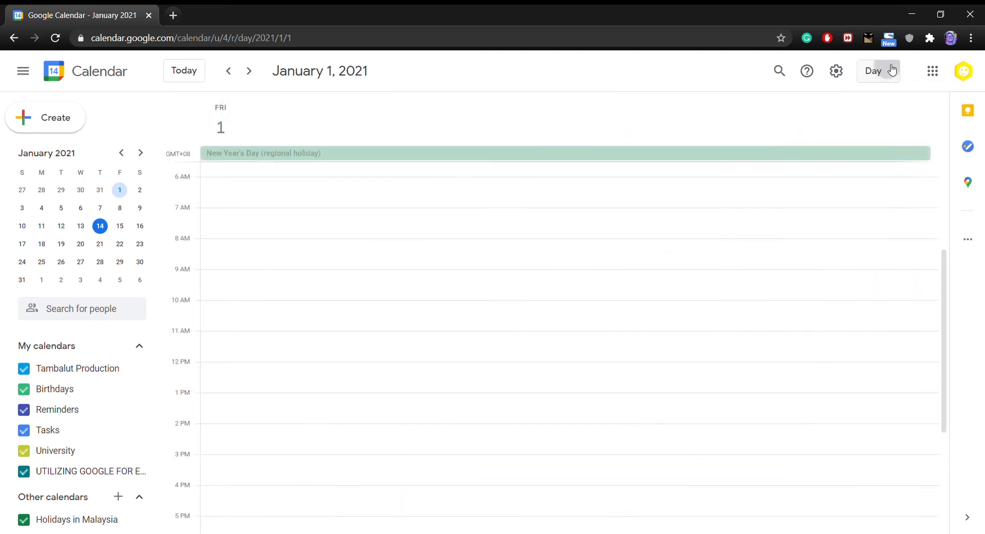
click(892, 70)
click(882, 129)
click(892, 76)
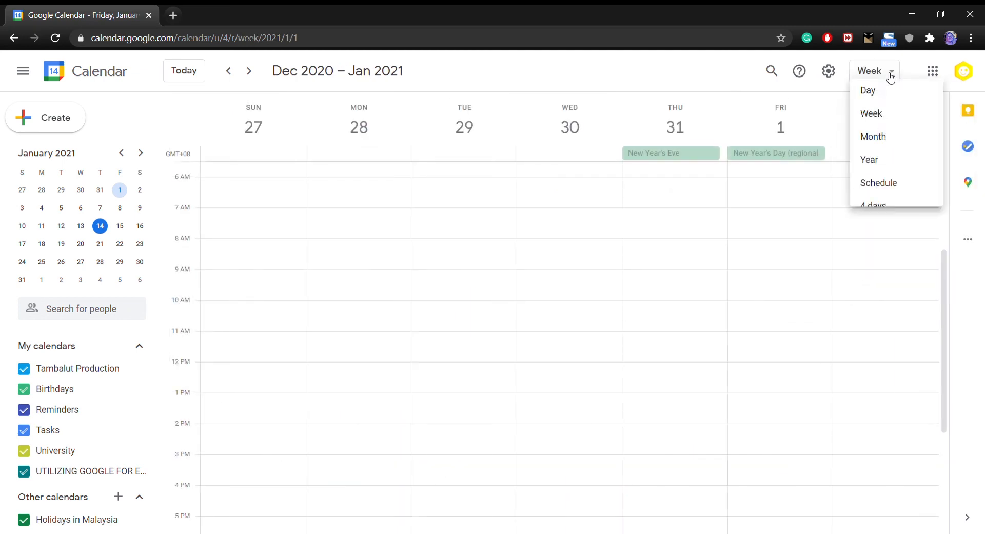
click(888, 148)
click(889, 78)
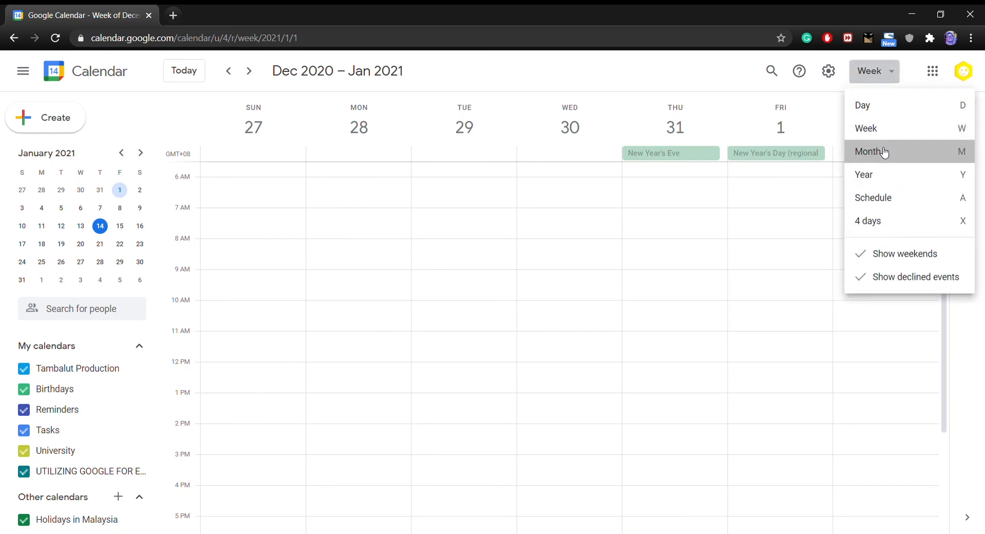
click(887, 151)
- Try Year, Schedule and 4-day views, then settle on Week view with Keep notes open
click(893, 74)
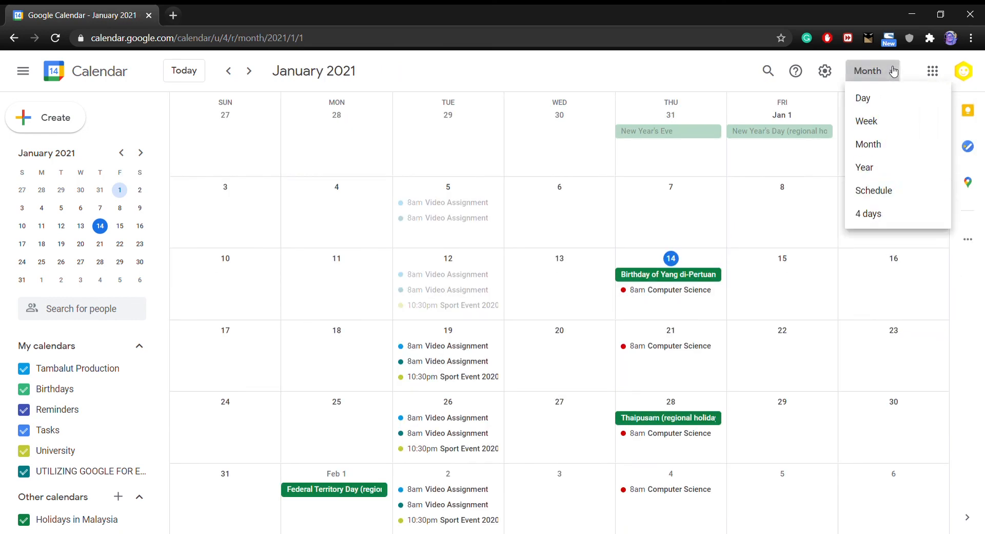
click(891, 176)
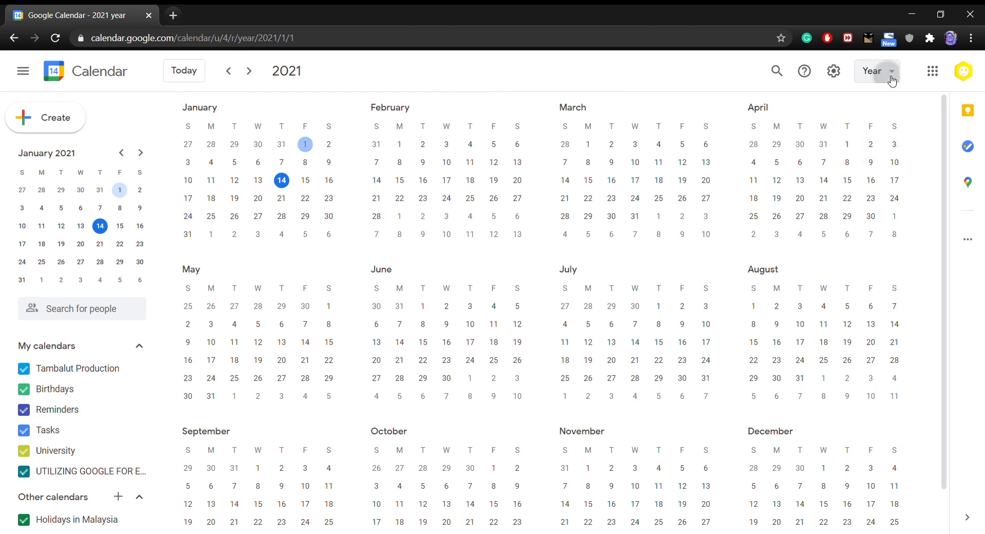
click(877, 73)
click(895, 198)
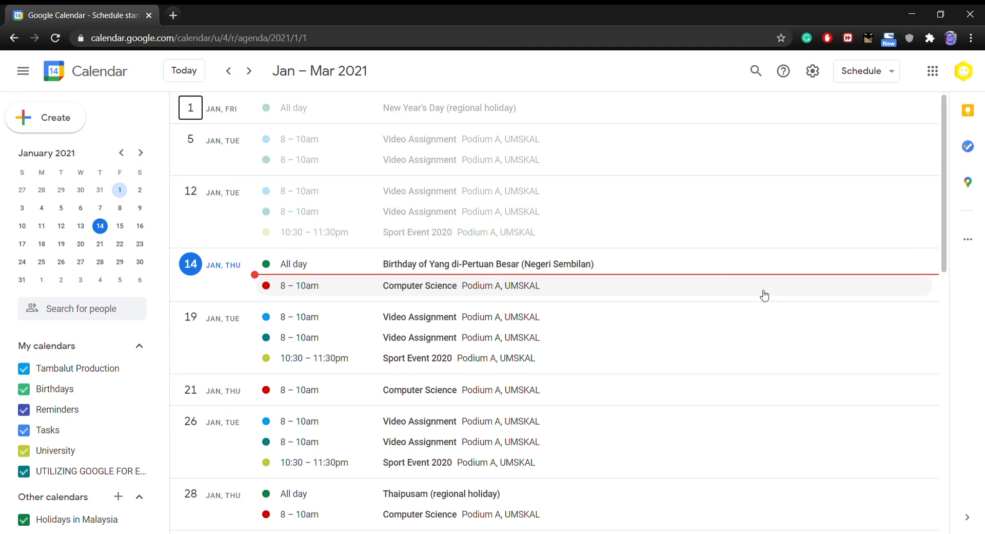
click(867, 72)
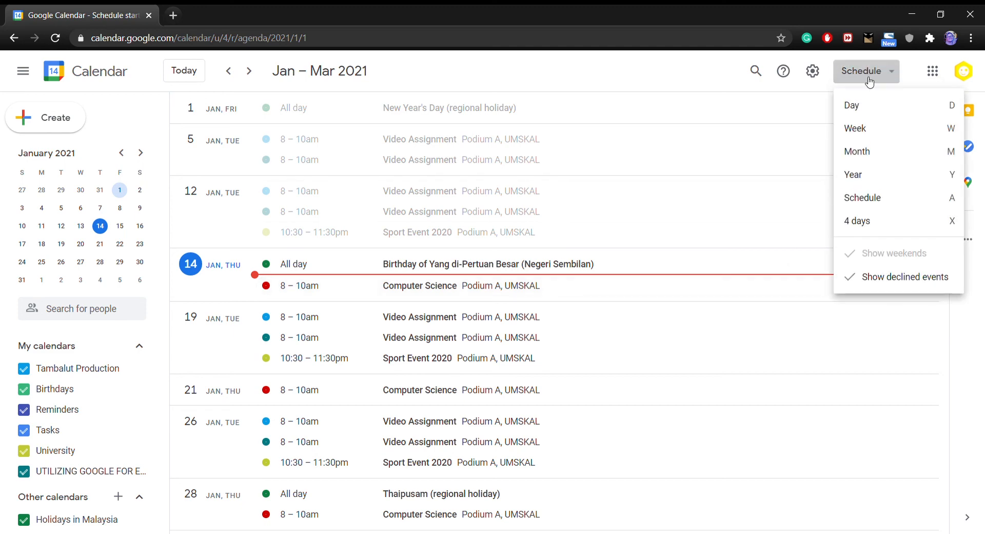
click(910, 224)
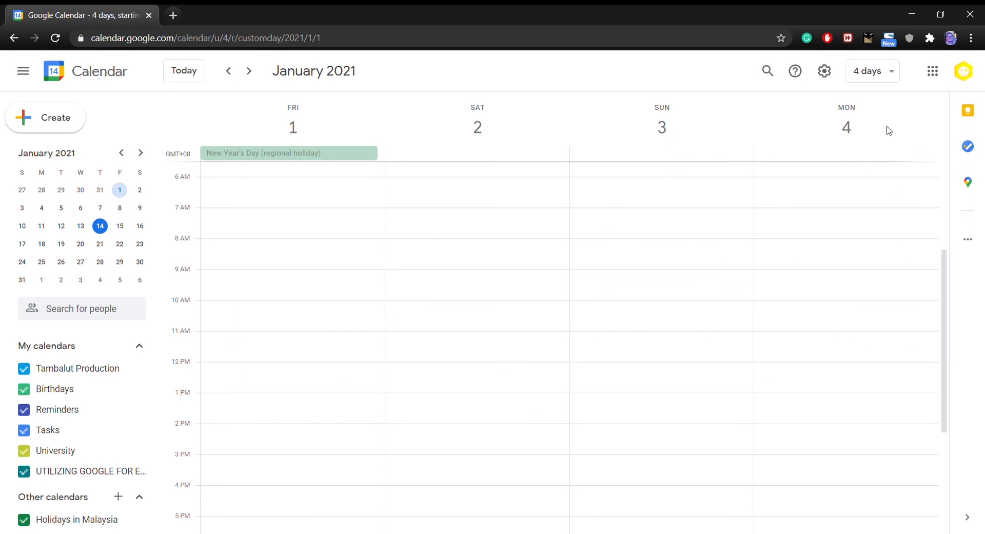
key(w)
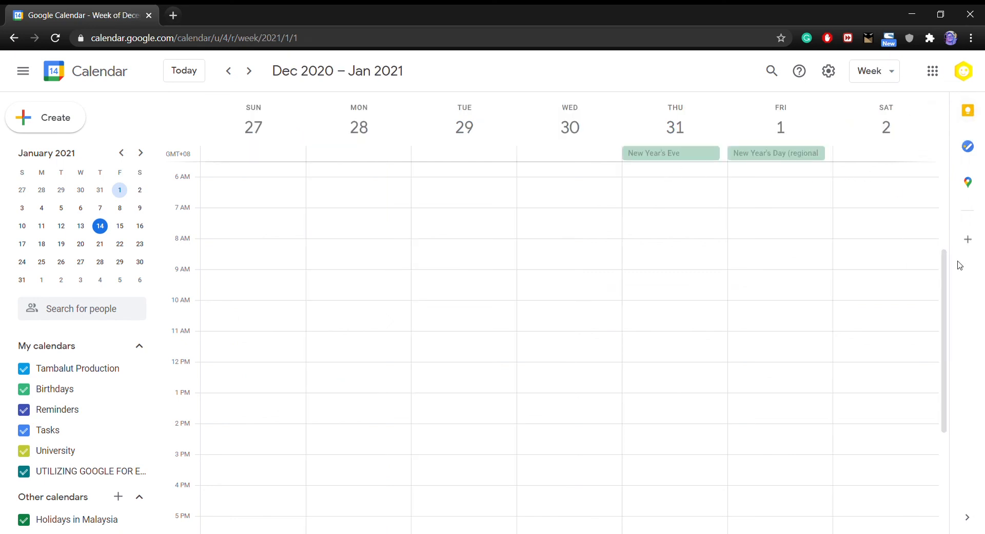
click(967, 110)
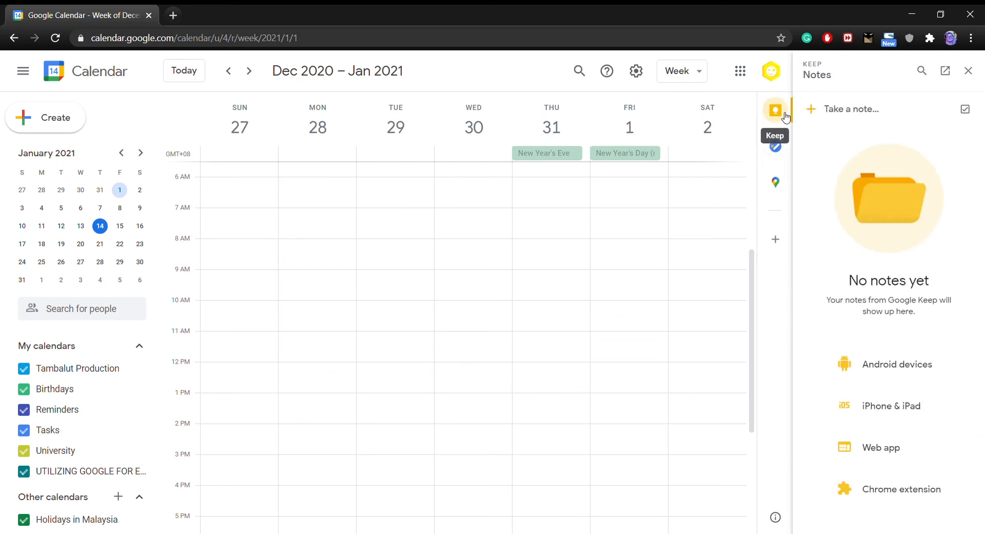
- Open the Tasks and Maps panels, browse the add-on Marketplace, then close it and Maps
click(776, 147)
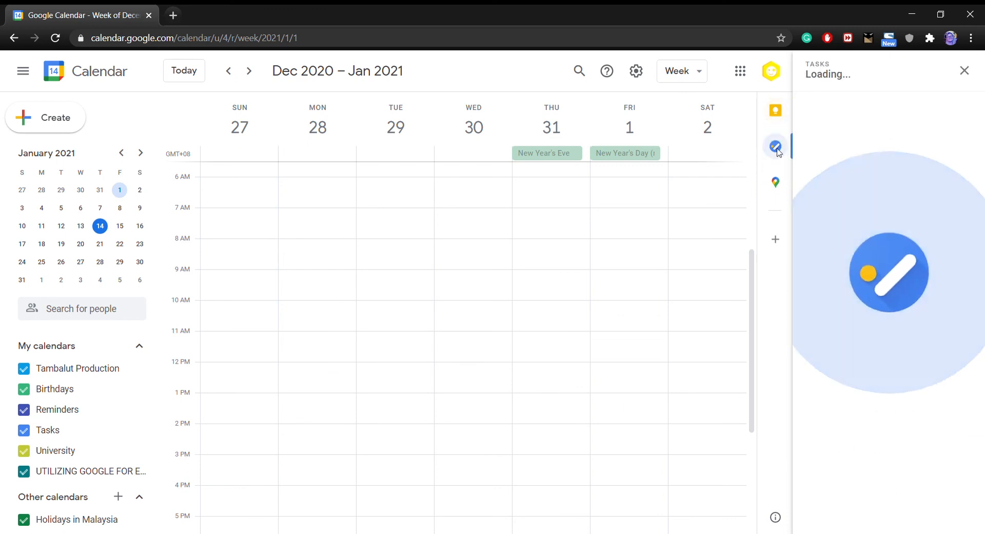
click(777, 186)
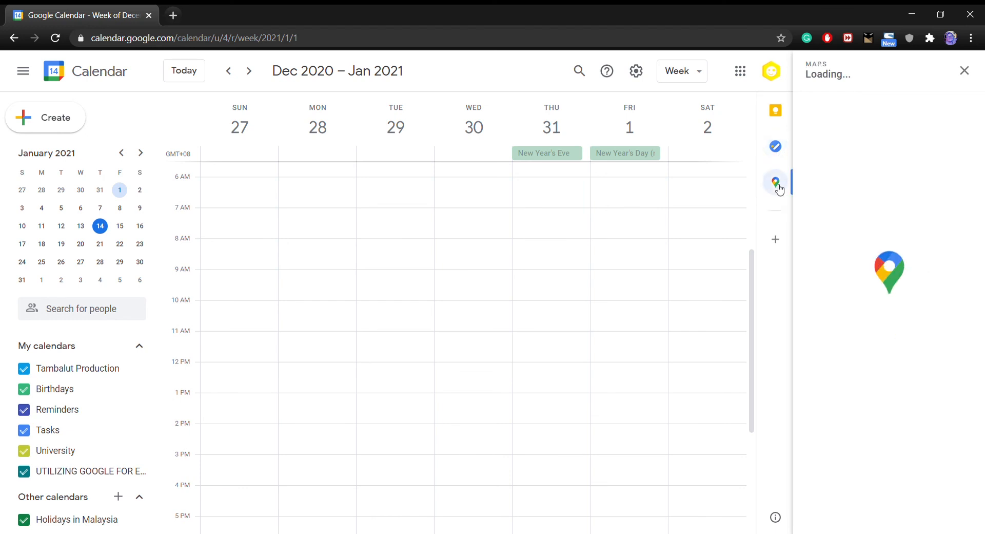
click(776, 242)
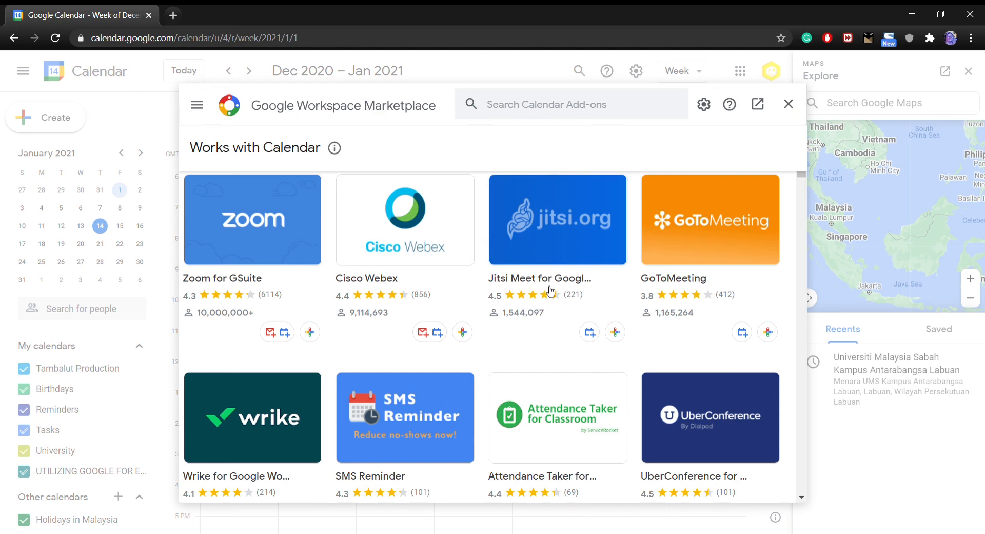
scroll(551, 291, down, 3)
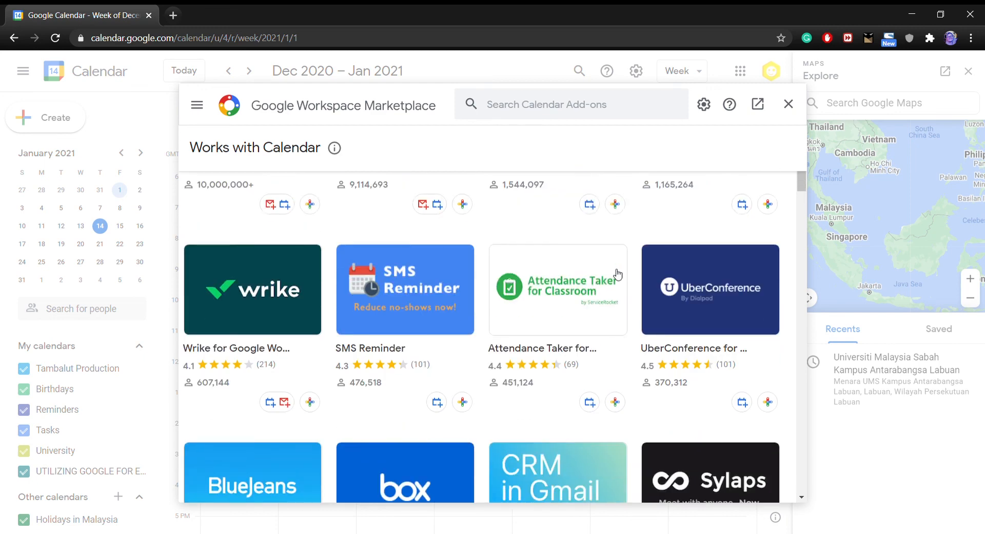
scroll(616, 277, up, 3)
click(789, 104)
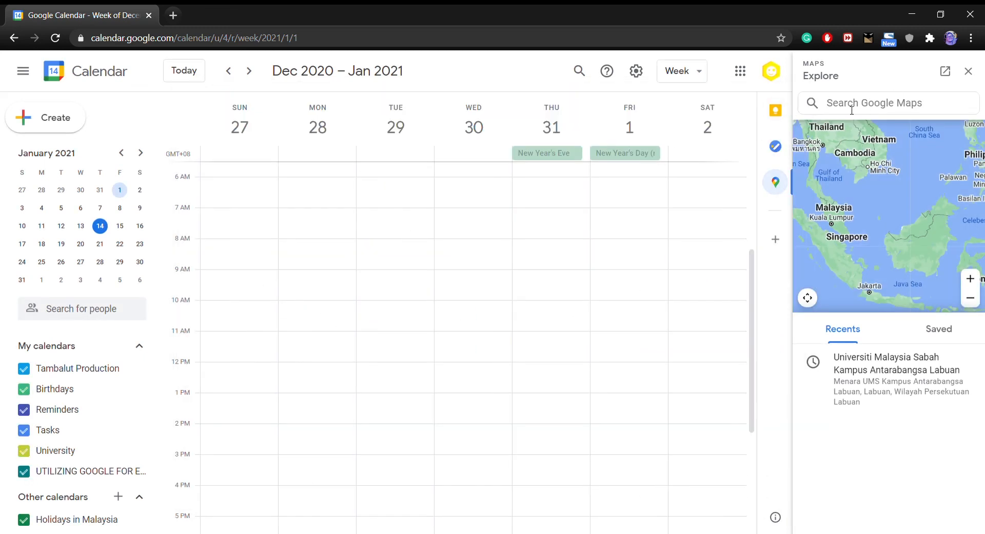
click(969, 71)
- Switch to month view and briefly open the Jan 19 Sport Event 2020 details
click(875, 71)
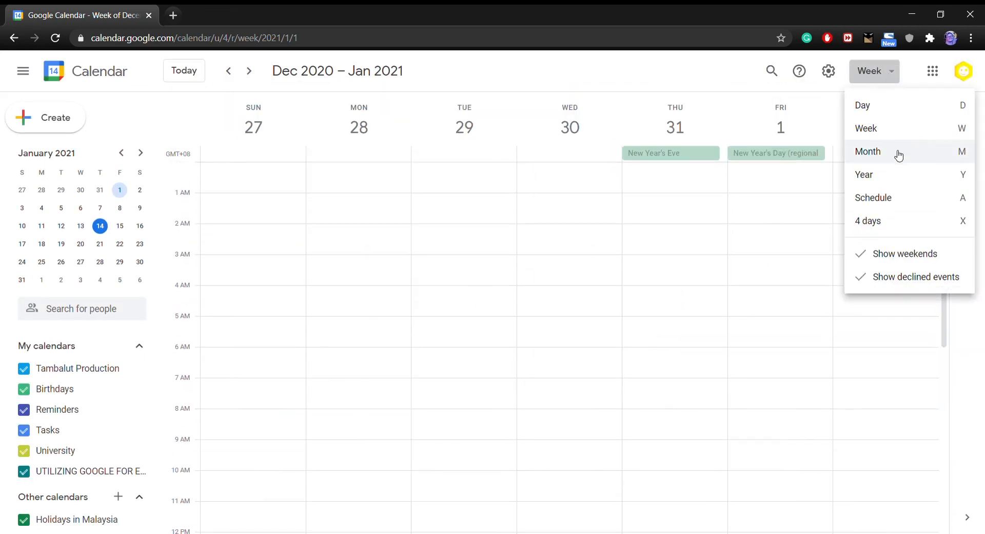
click(898, 151)
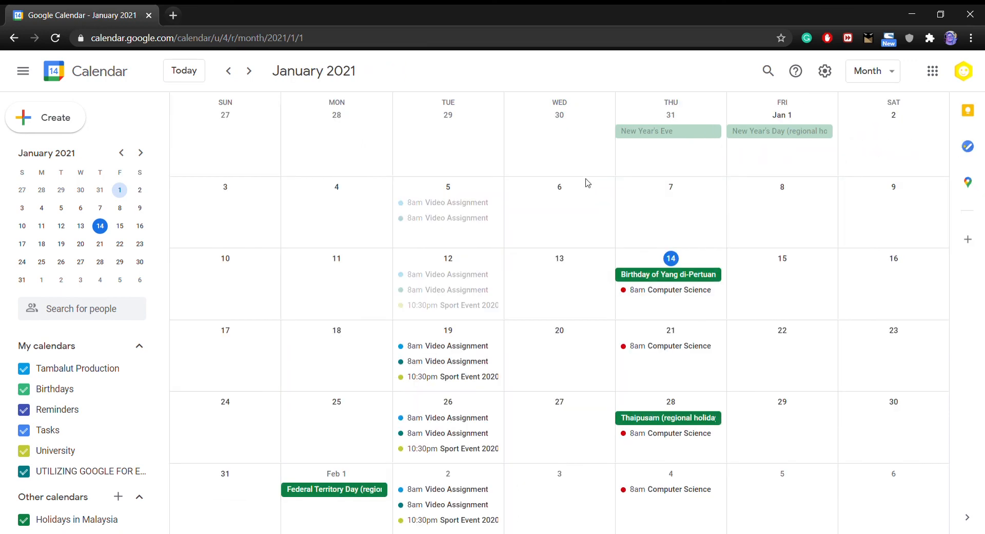
click(451, 378)
key(Escape)
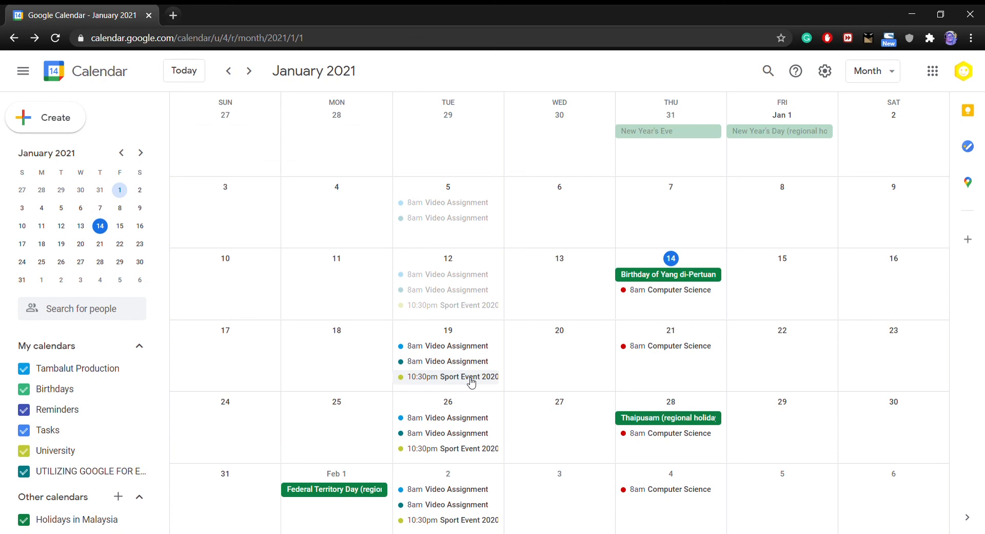